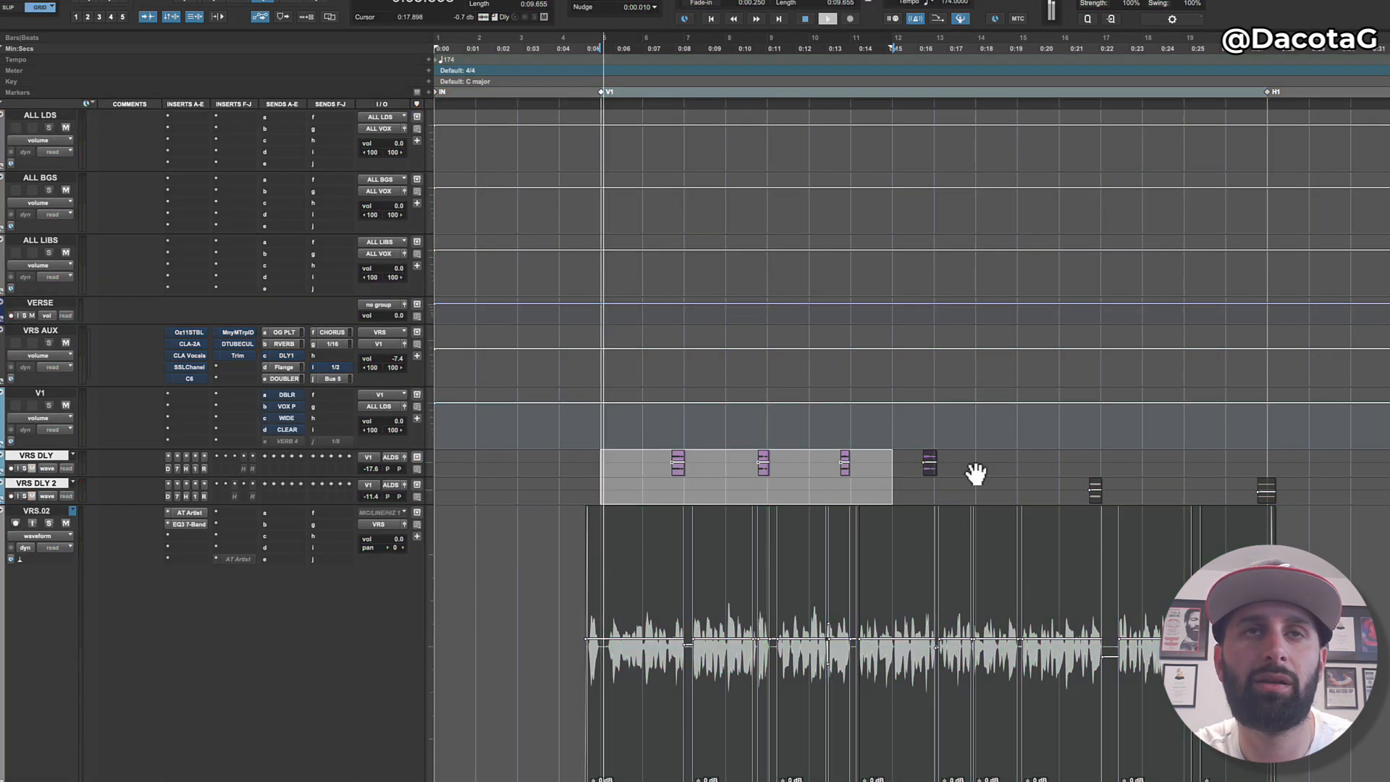
# Step: Select the opening section of the VRS.02 vocal and audition it with the VRS AUX track's Ozone 11 Stabilizer open
pyautogui.press('space')
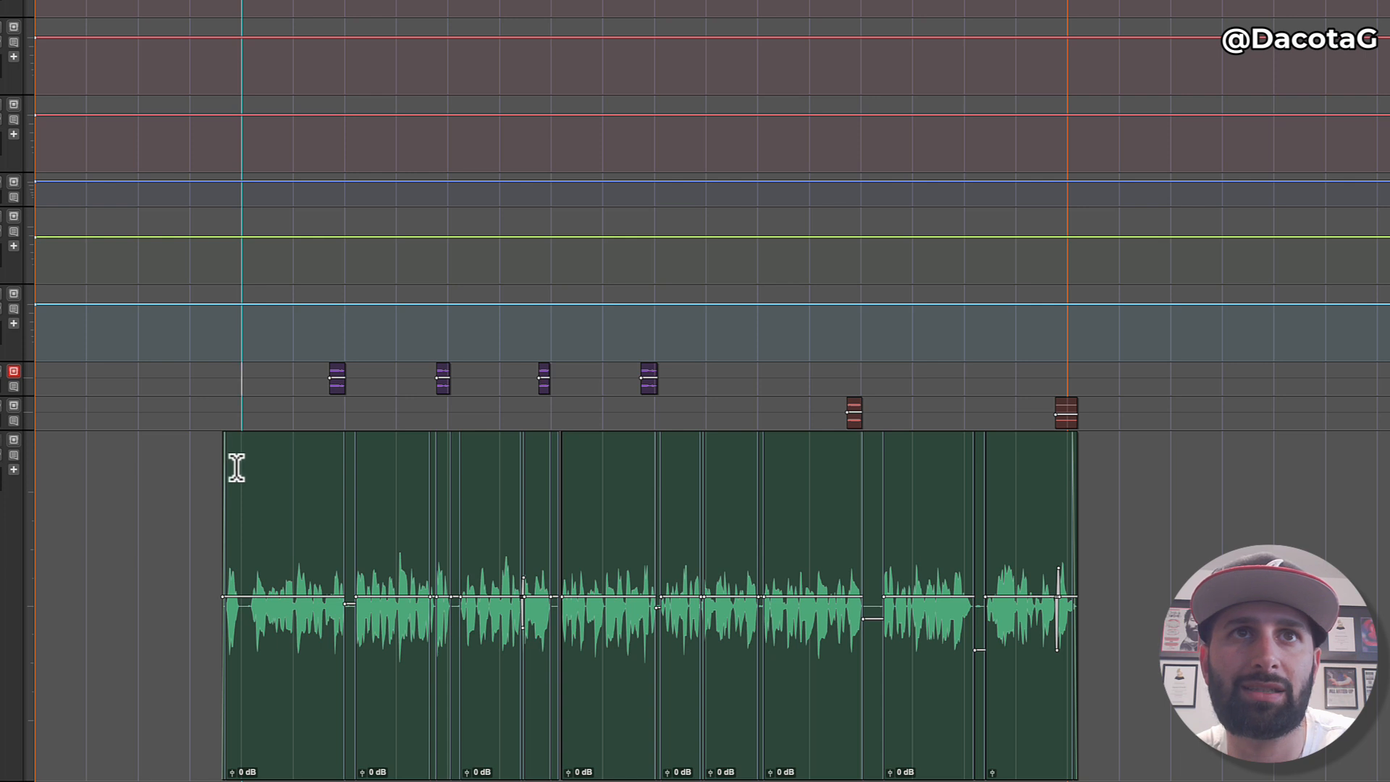
pyautogui.click(546, 475)
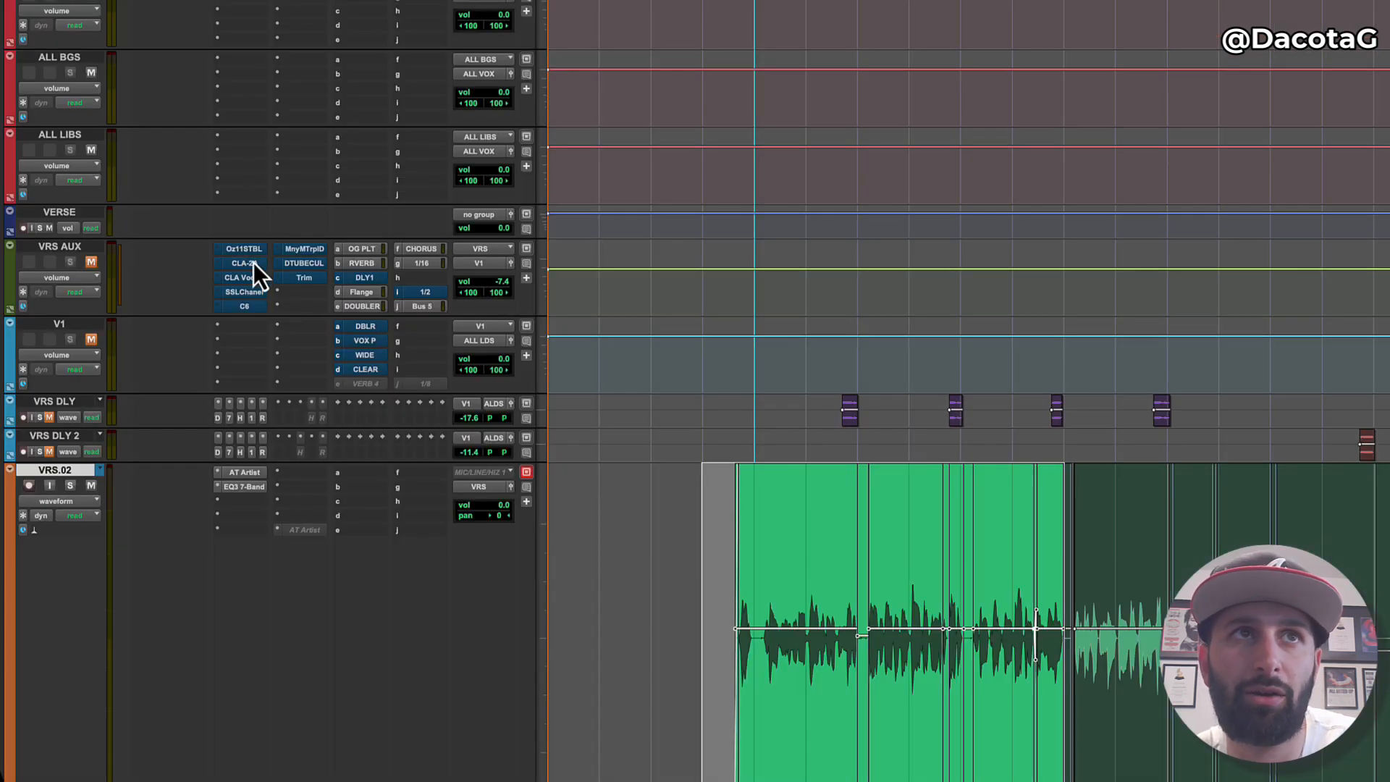
pyautogui.click(244, 248)
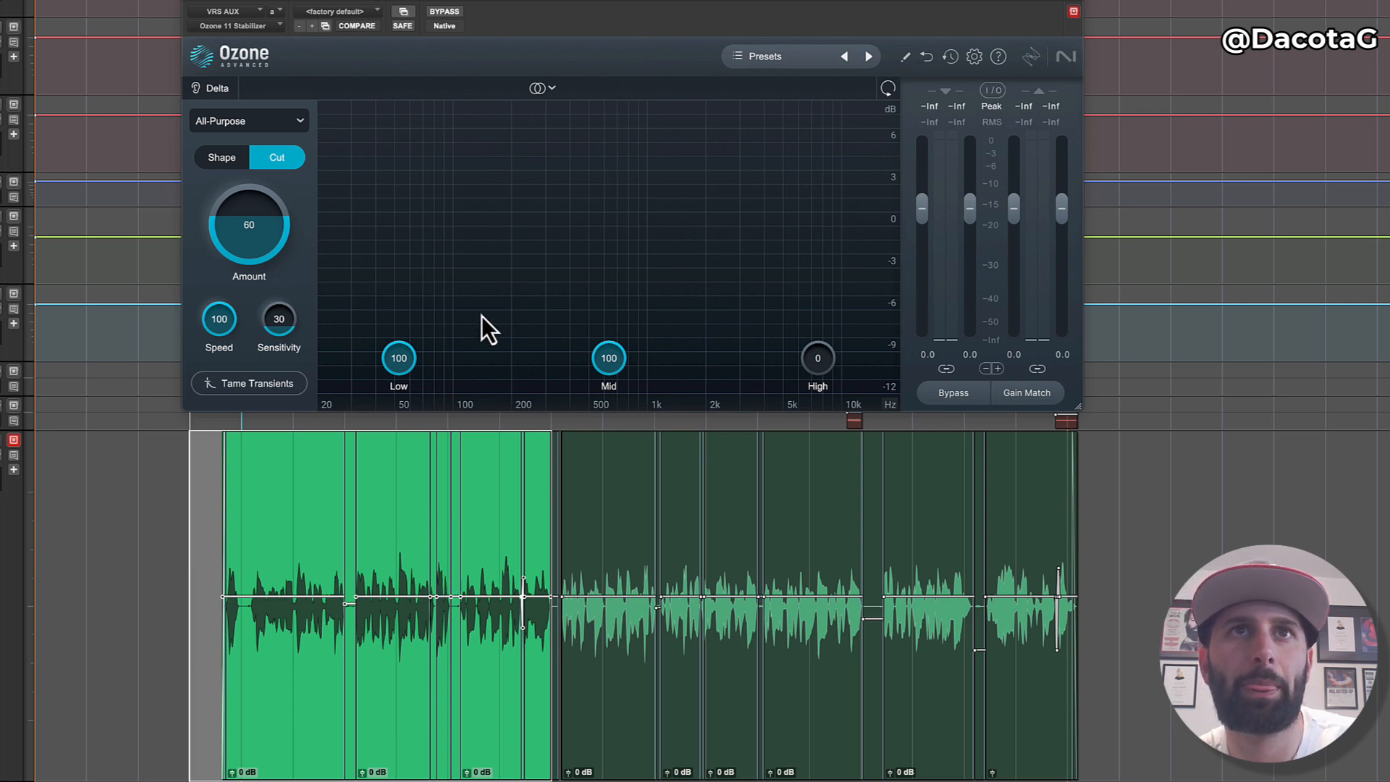
pyautogui.press('space')
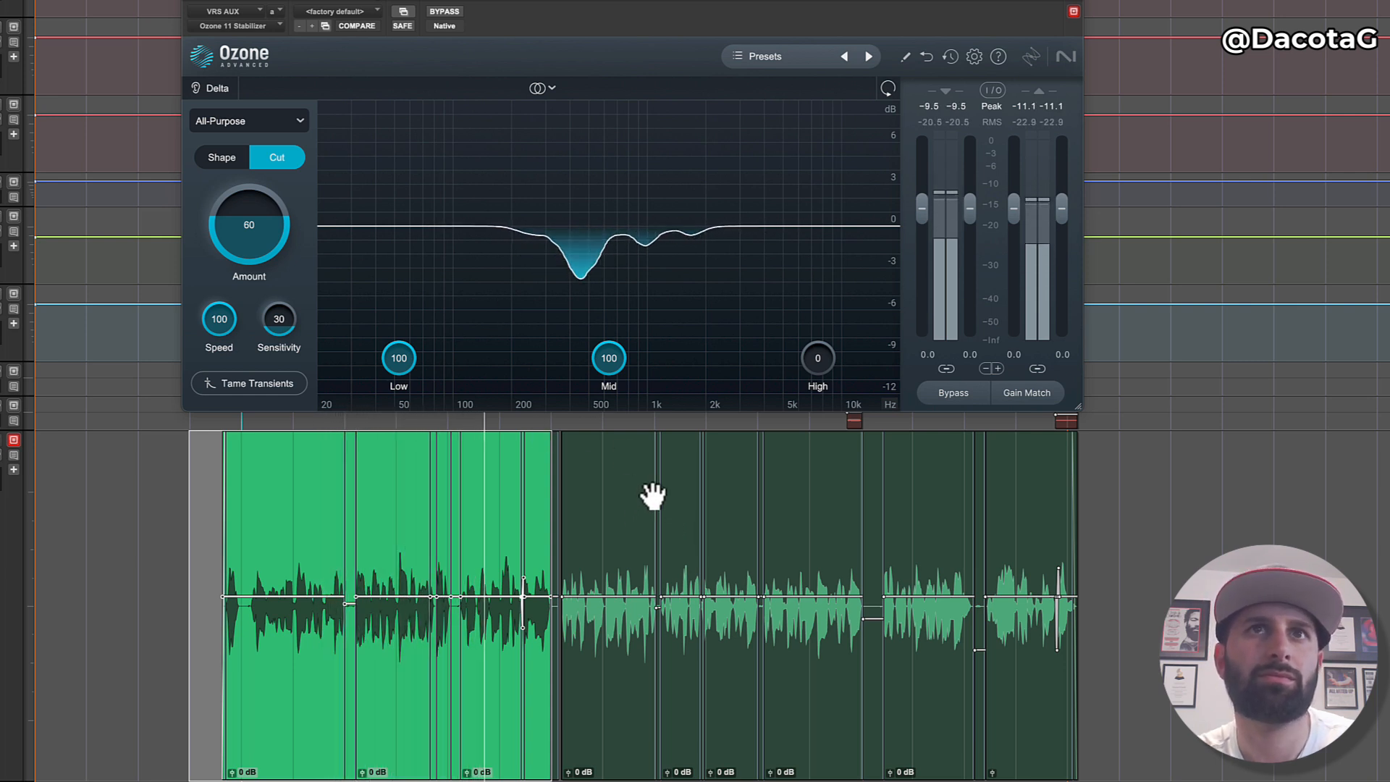
pyautogui.press('space')
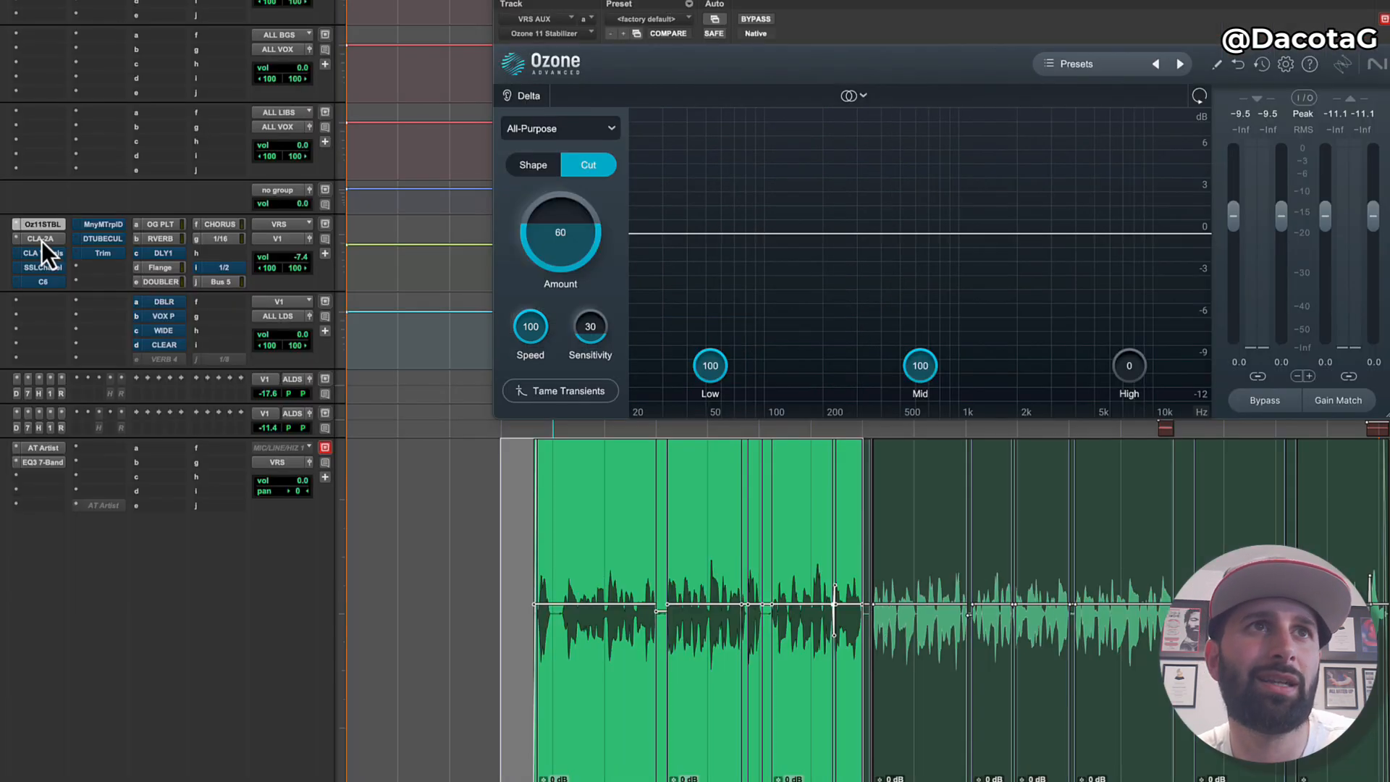
# Step: Open the CLA-2A compressor on VRS AUX and play the selected vocal while watching its gain reduction
pyautogui.click(41, 239)
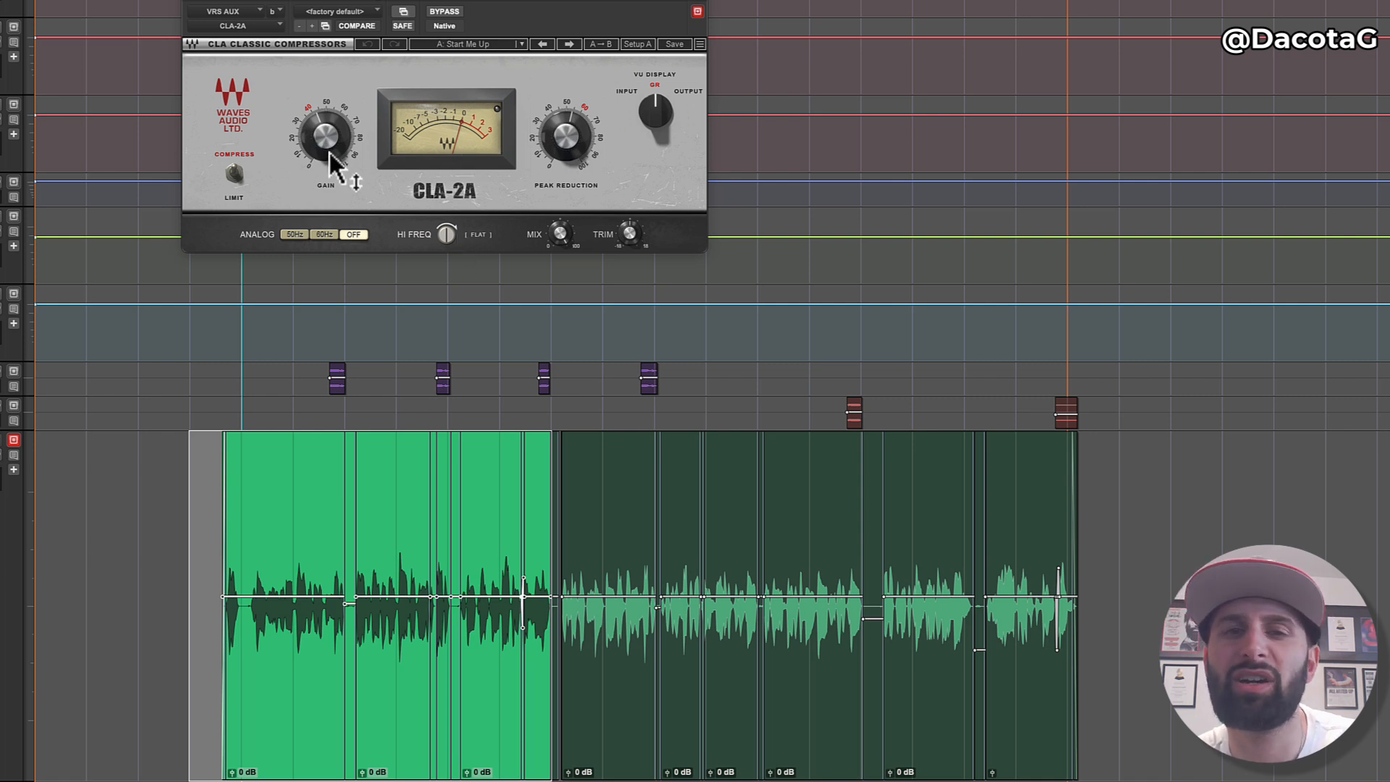
pyautogui.moveTo(333, 155)
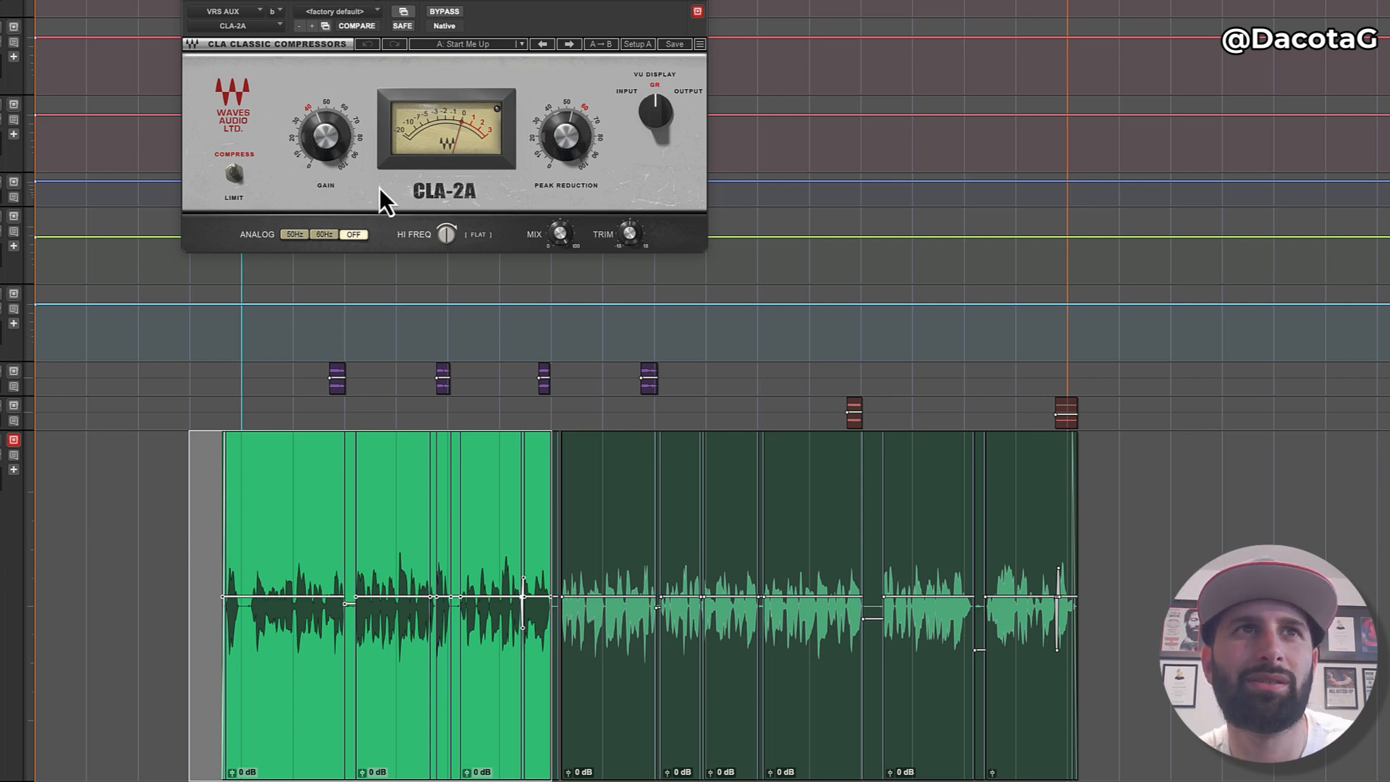
pyautogui.press('space')
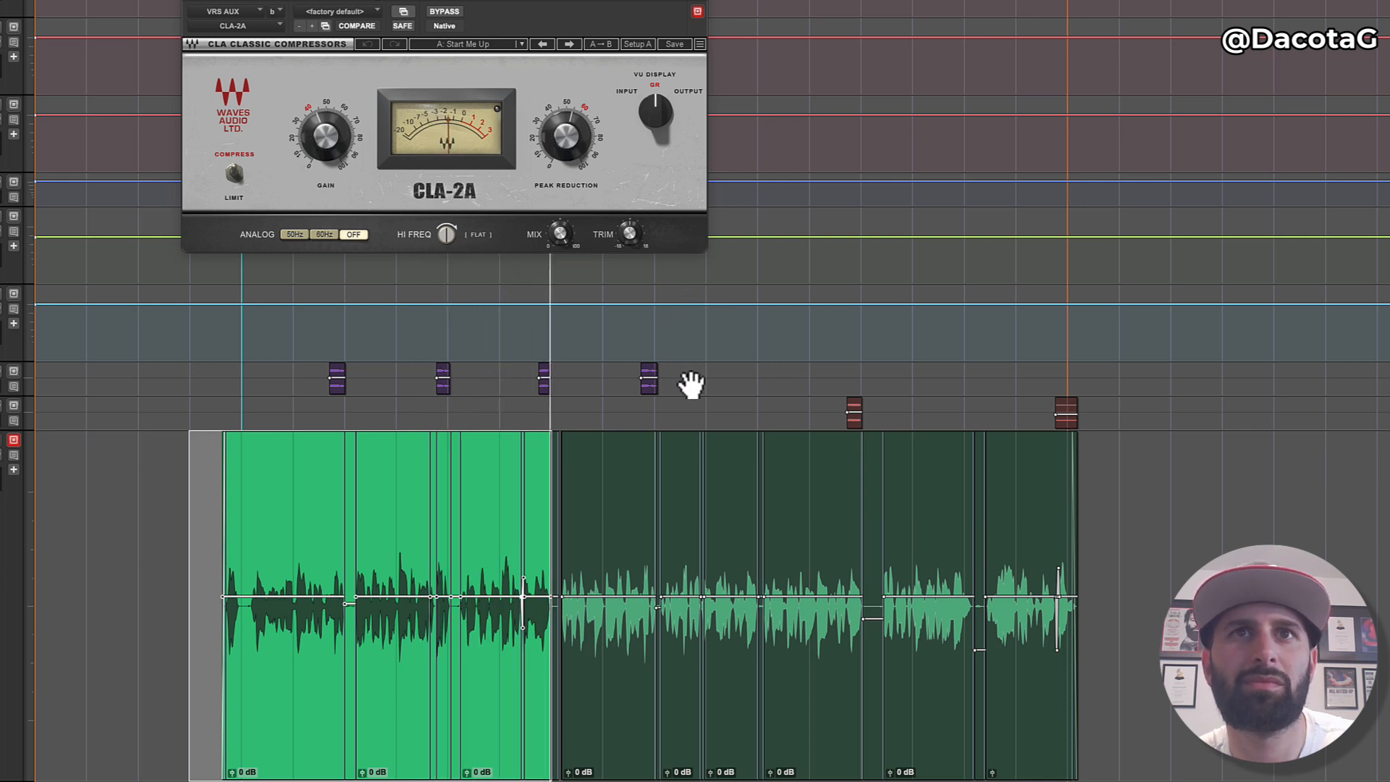
pyautogui.press('space')
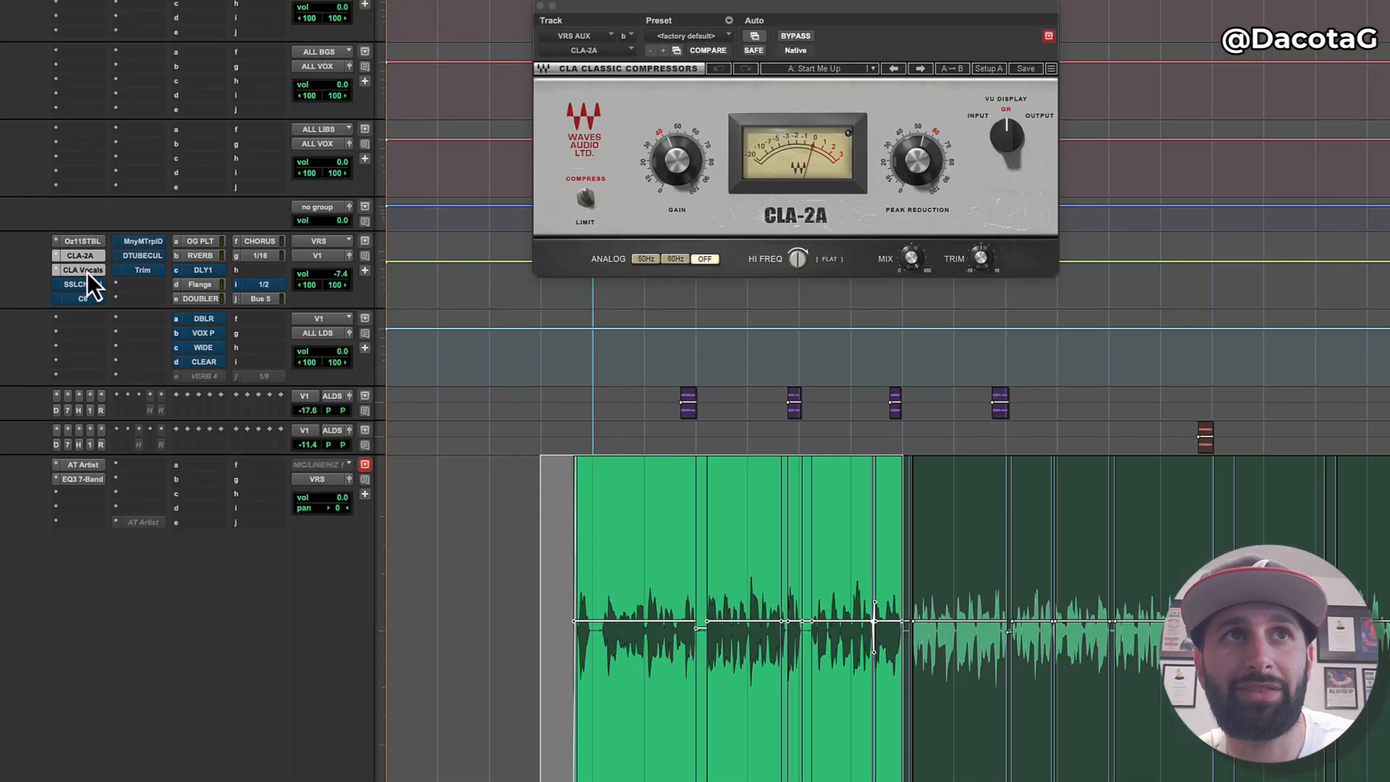
# Step: Open CLA Vocals on VRS AUX, reposition its window, and audition the selected vocal while reviewing its faders
pyautogui.click(87, 272)
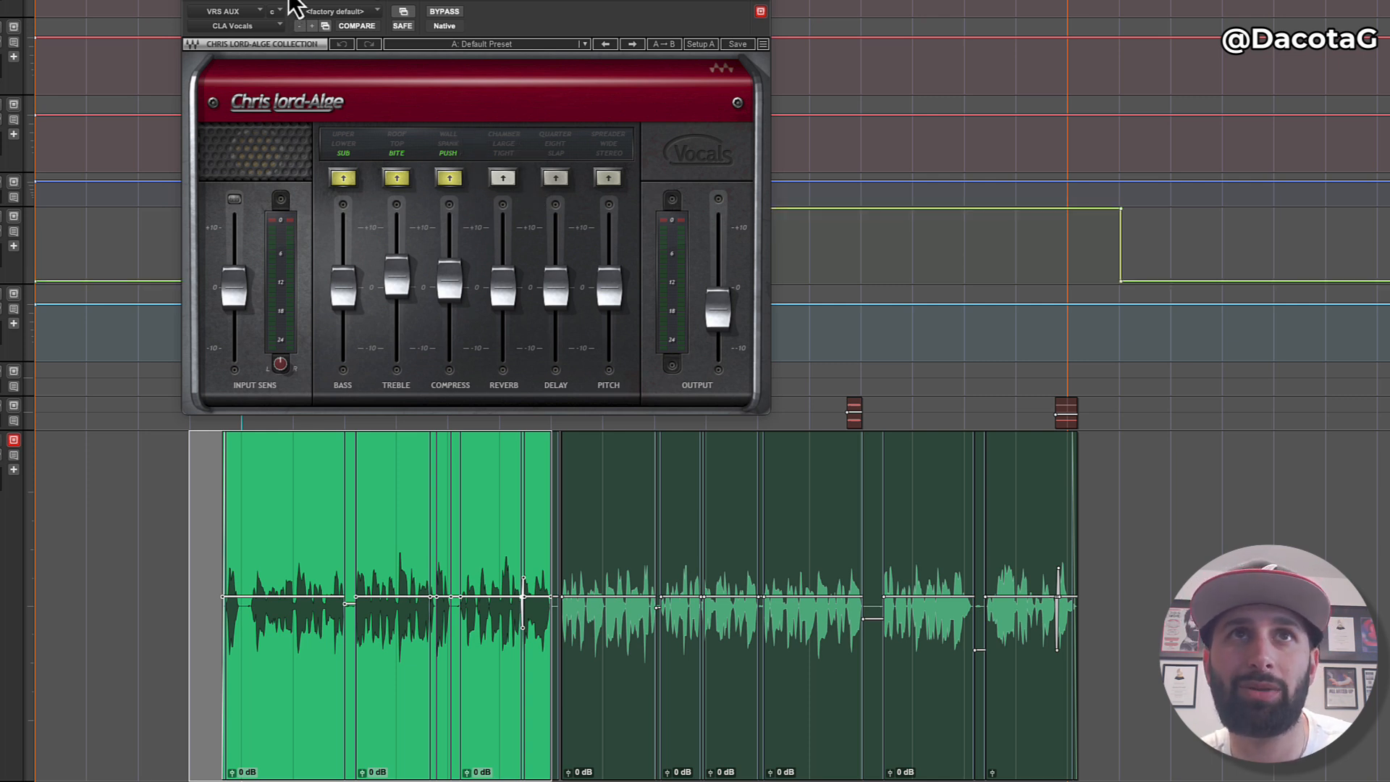
pyautogui.moveTo(299, 22); pyautogui.dragTo(548, 385)
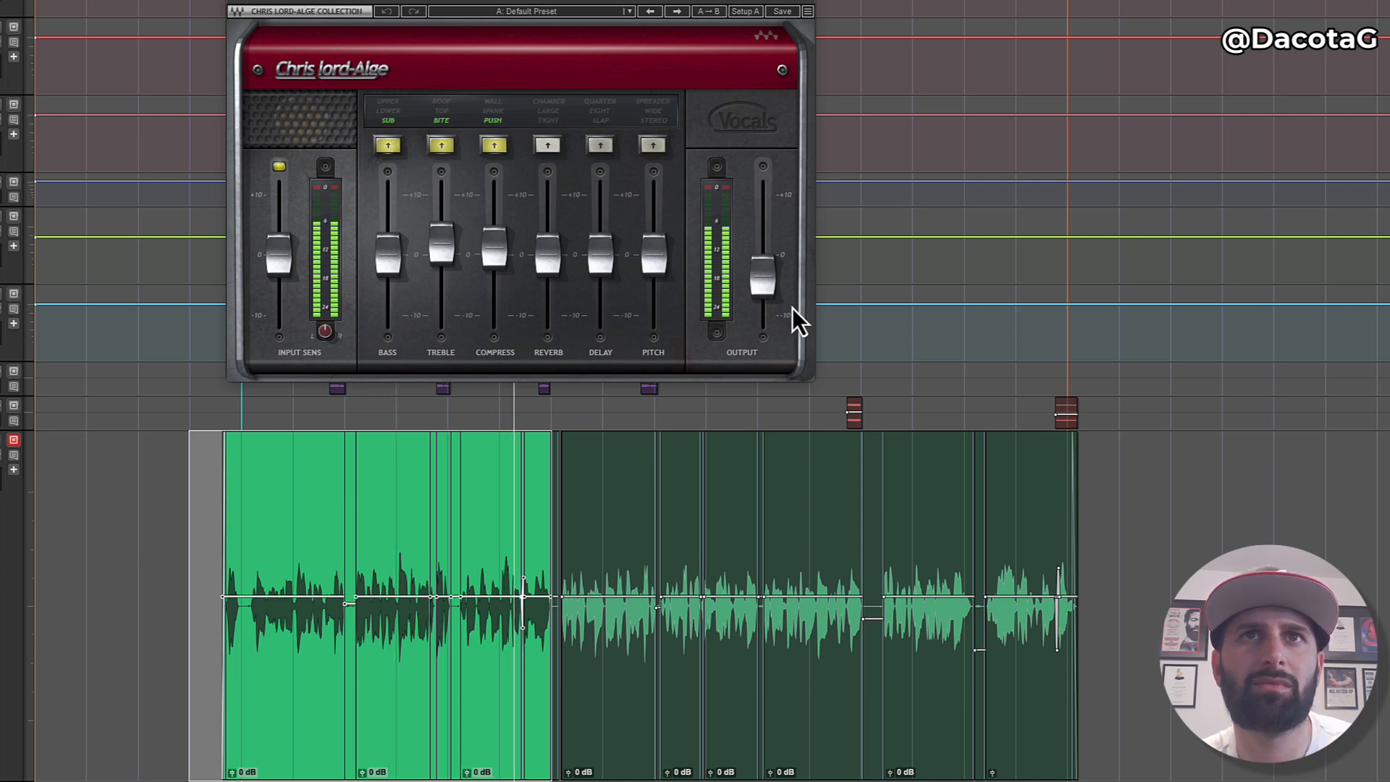
pyautogui.press('space')
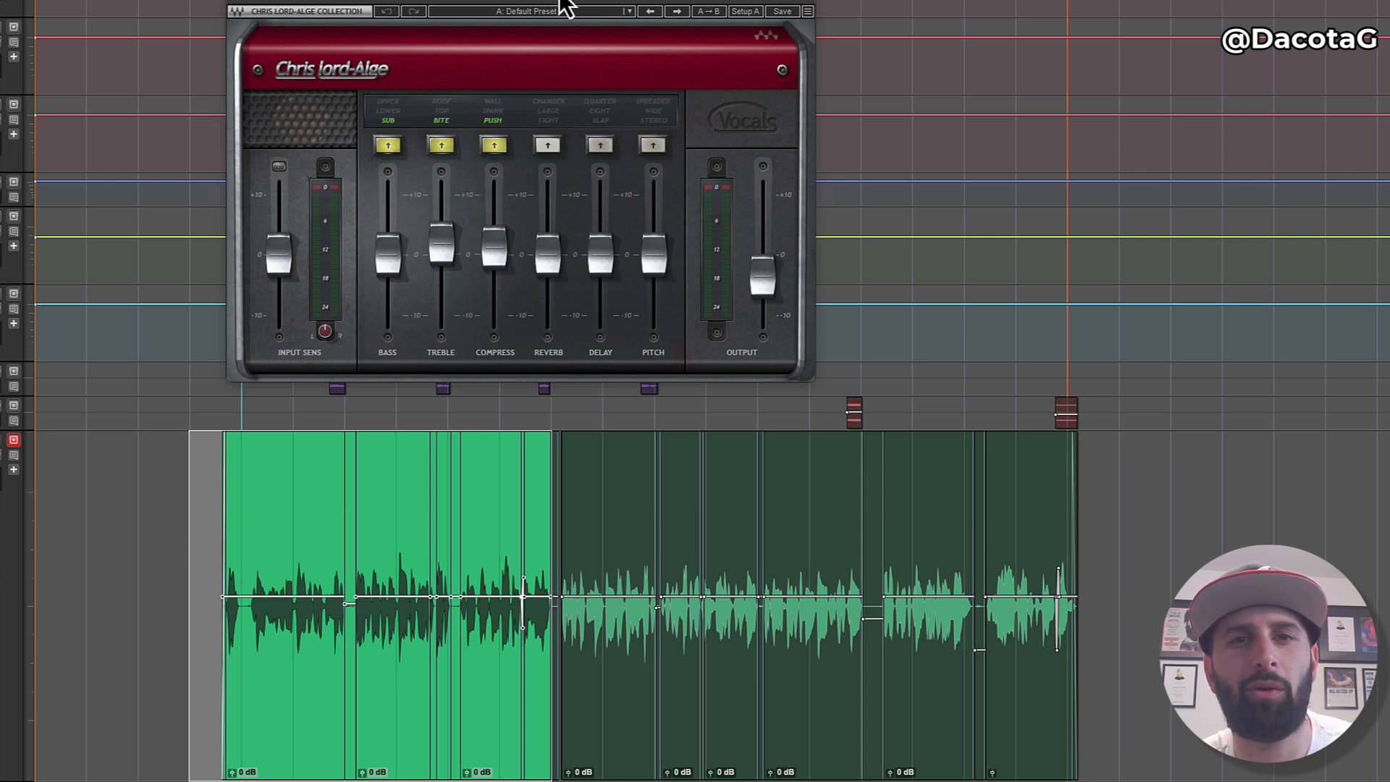
pyautogui.moveTo(444, 246)
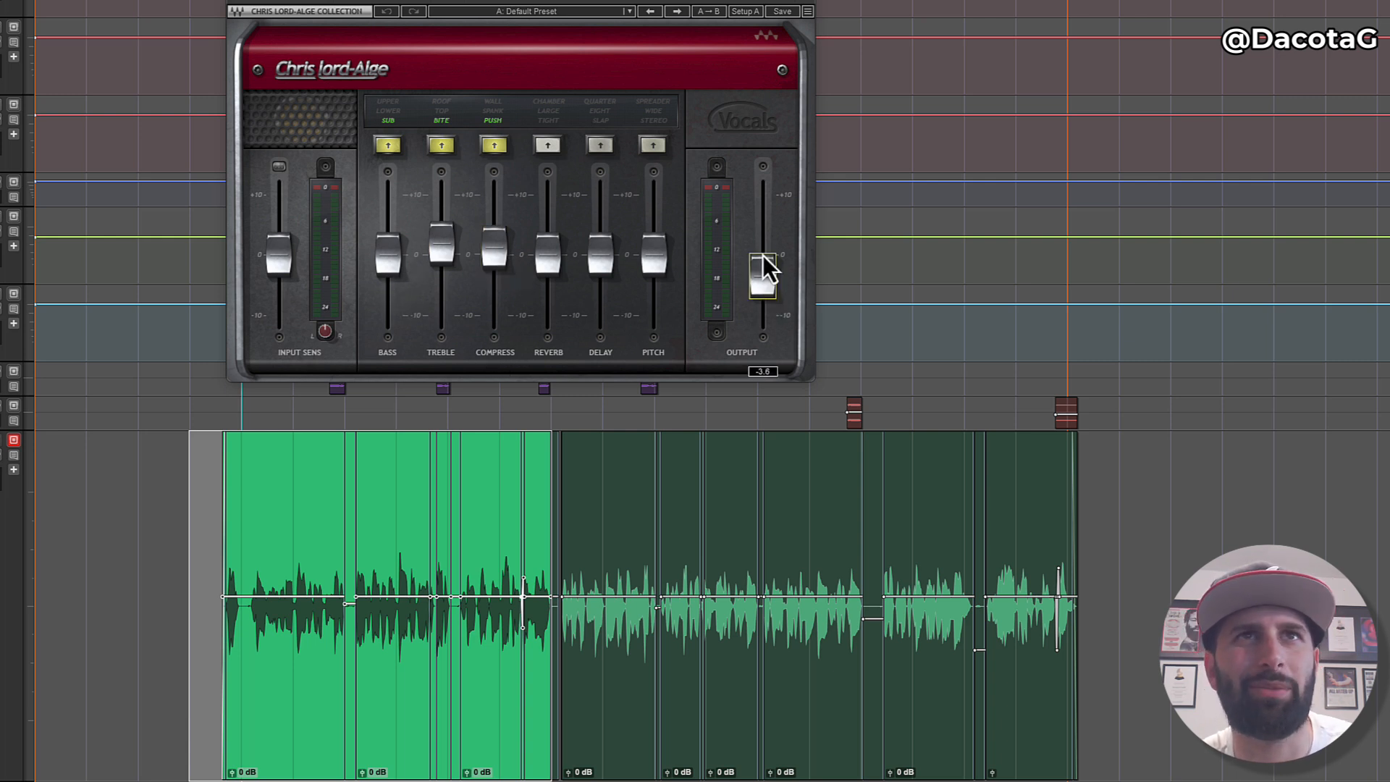
pyautogui.press('Escape')
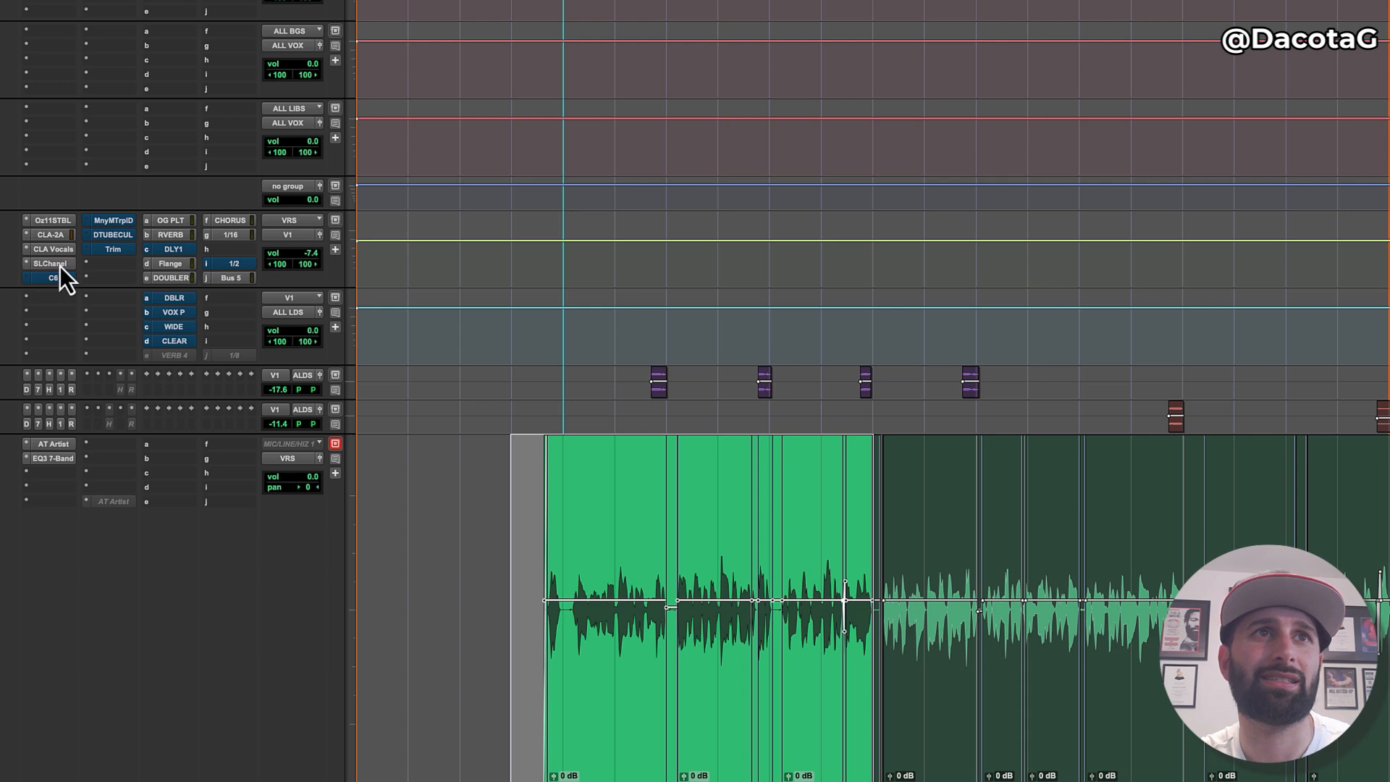
# Step: Open the SSLChannel on VRS AUX, review its EQ and filter settings, and audition the selected vocal
pyautogui.click(59, 265)
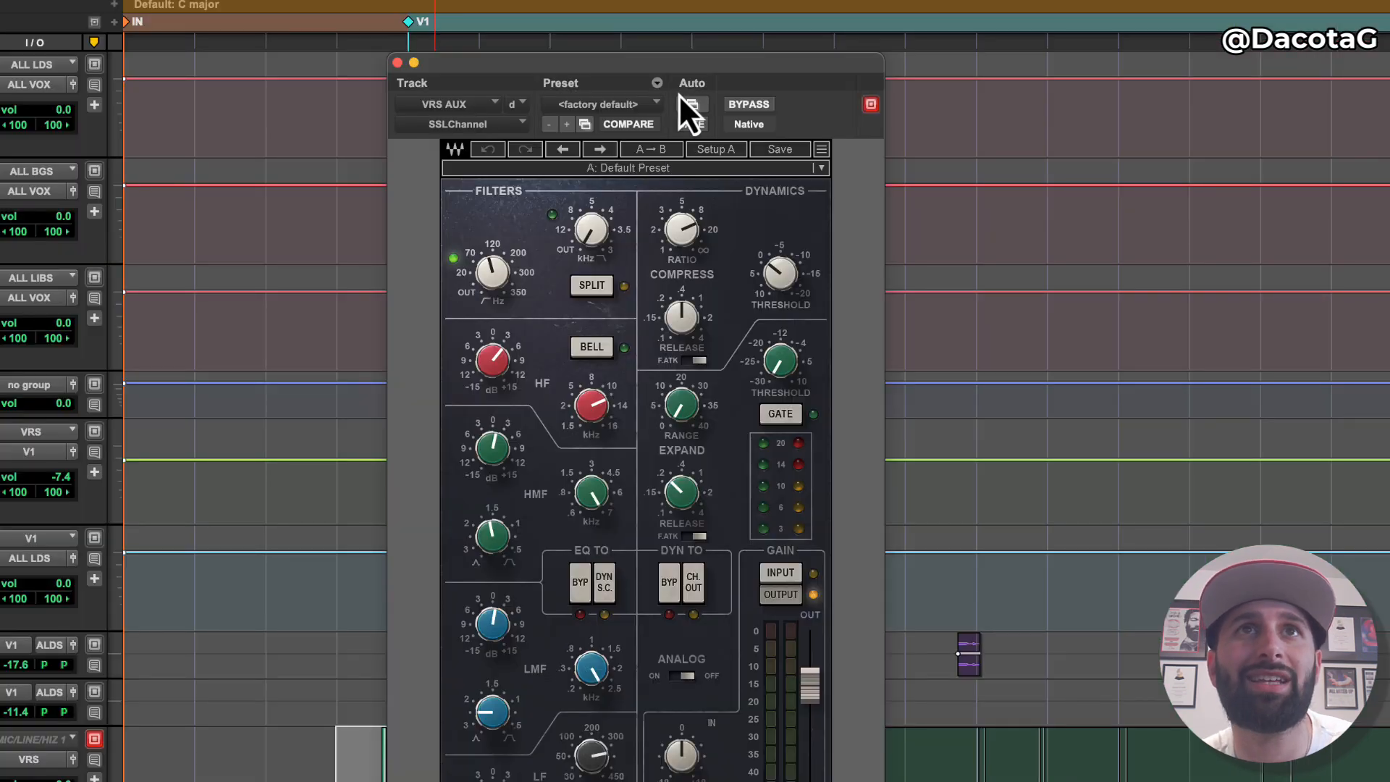
pyautogui.moveTo(679, 95); pyautogui.dragTo(653, 7)
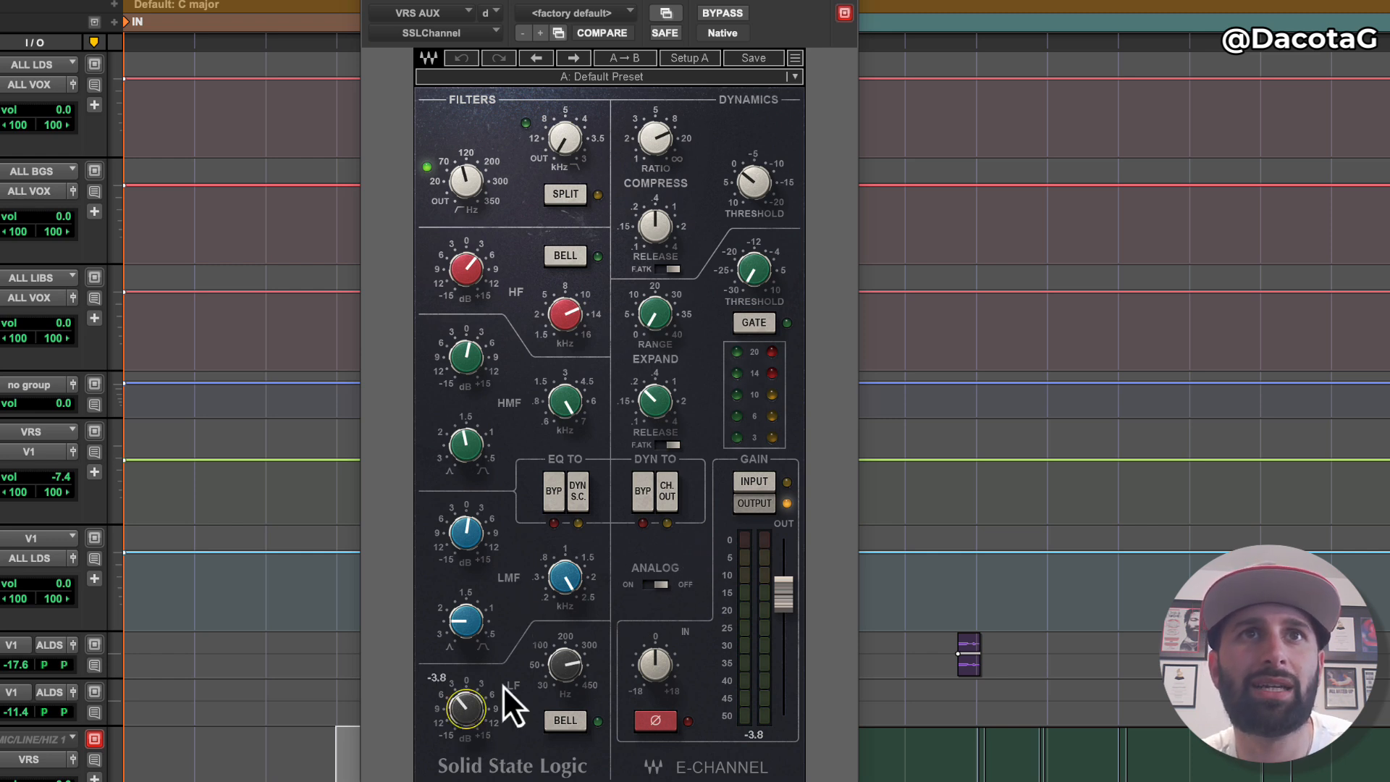
pyautogui.moveTo(564, 663)
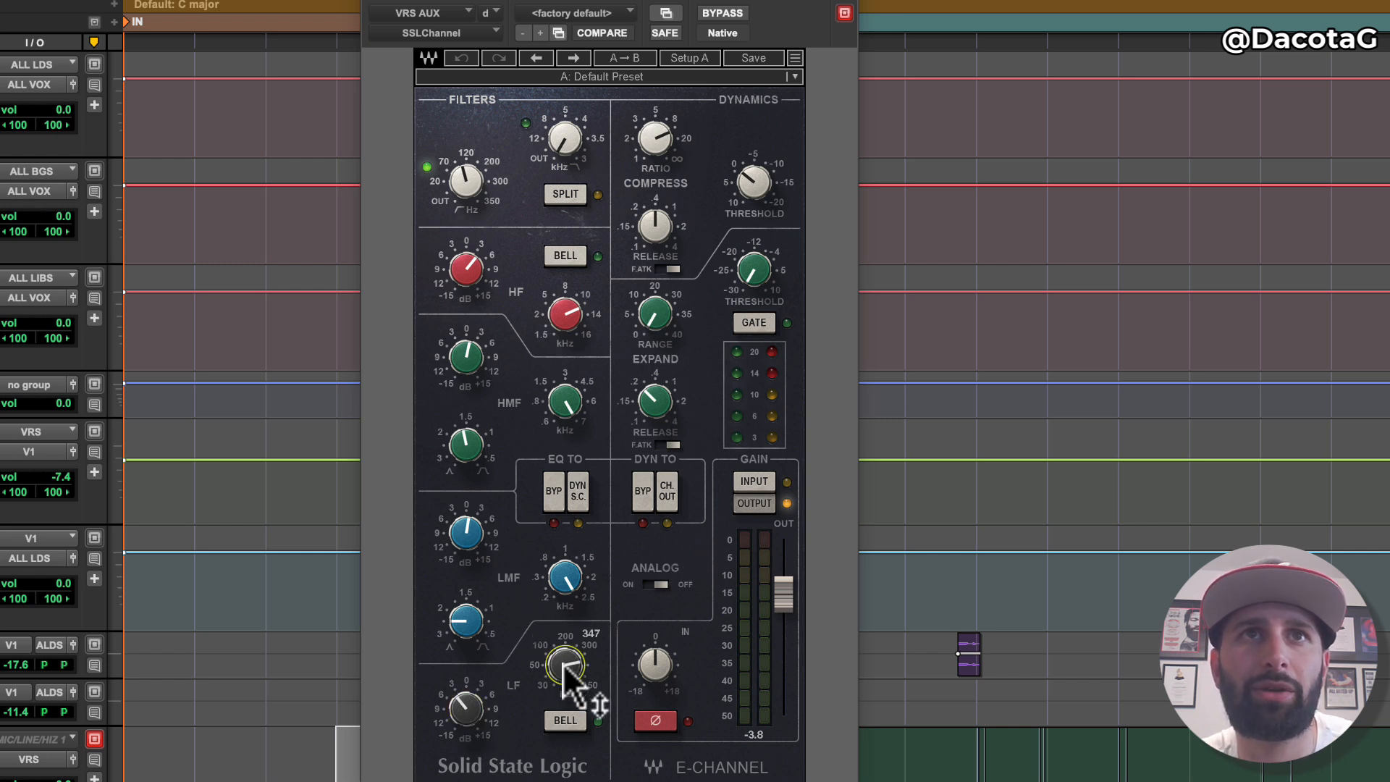
pyautogui.click(567, 592)
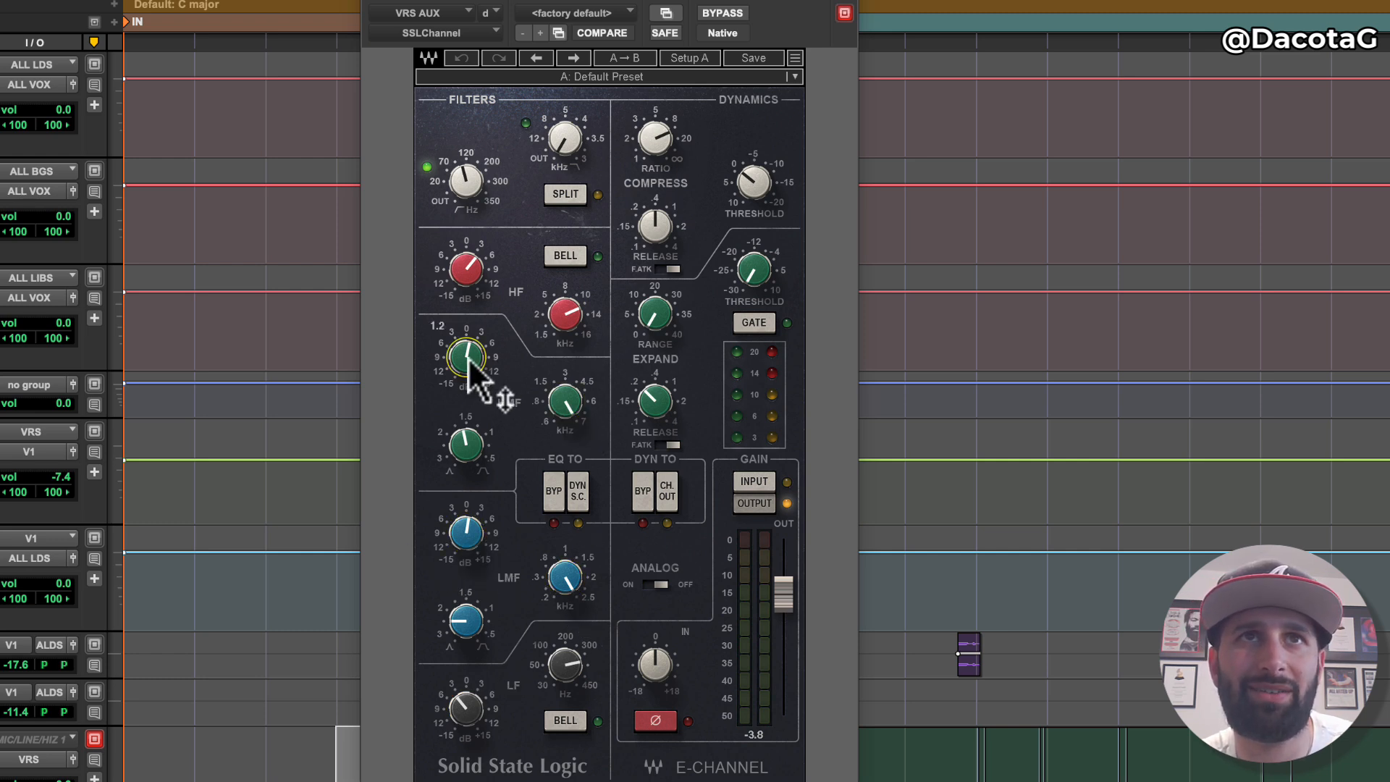
pyautogui.click(564, 316)
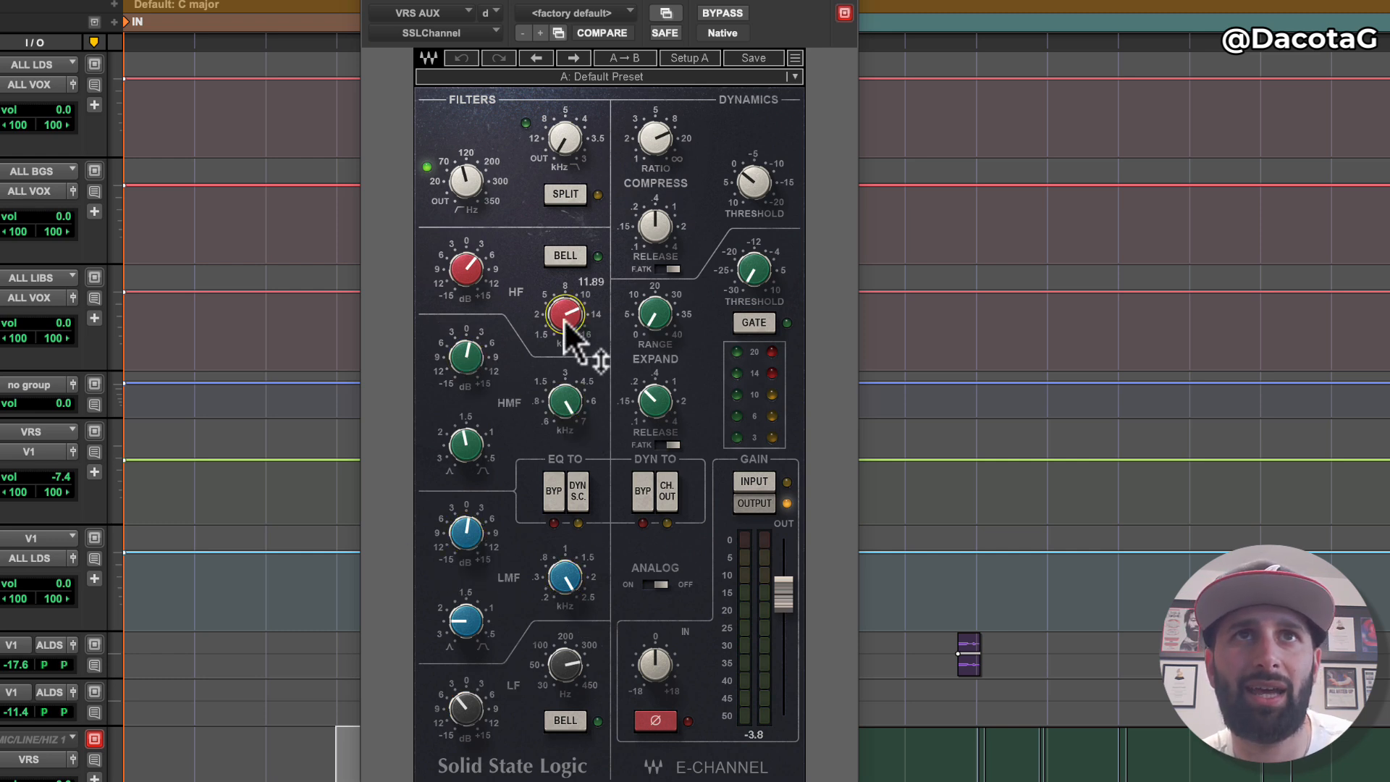
pyautogui.click(458, 270)
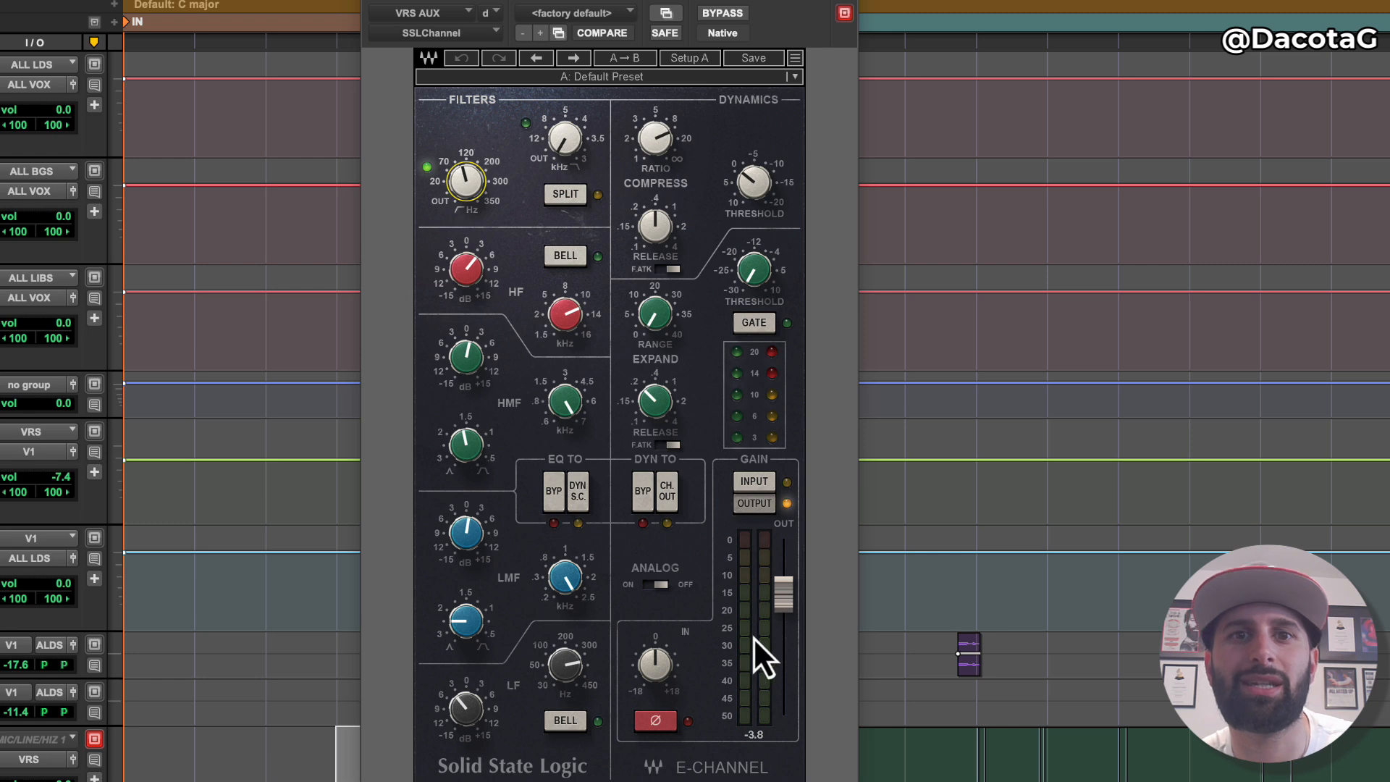
pyautogui.press('space')
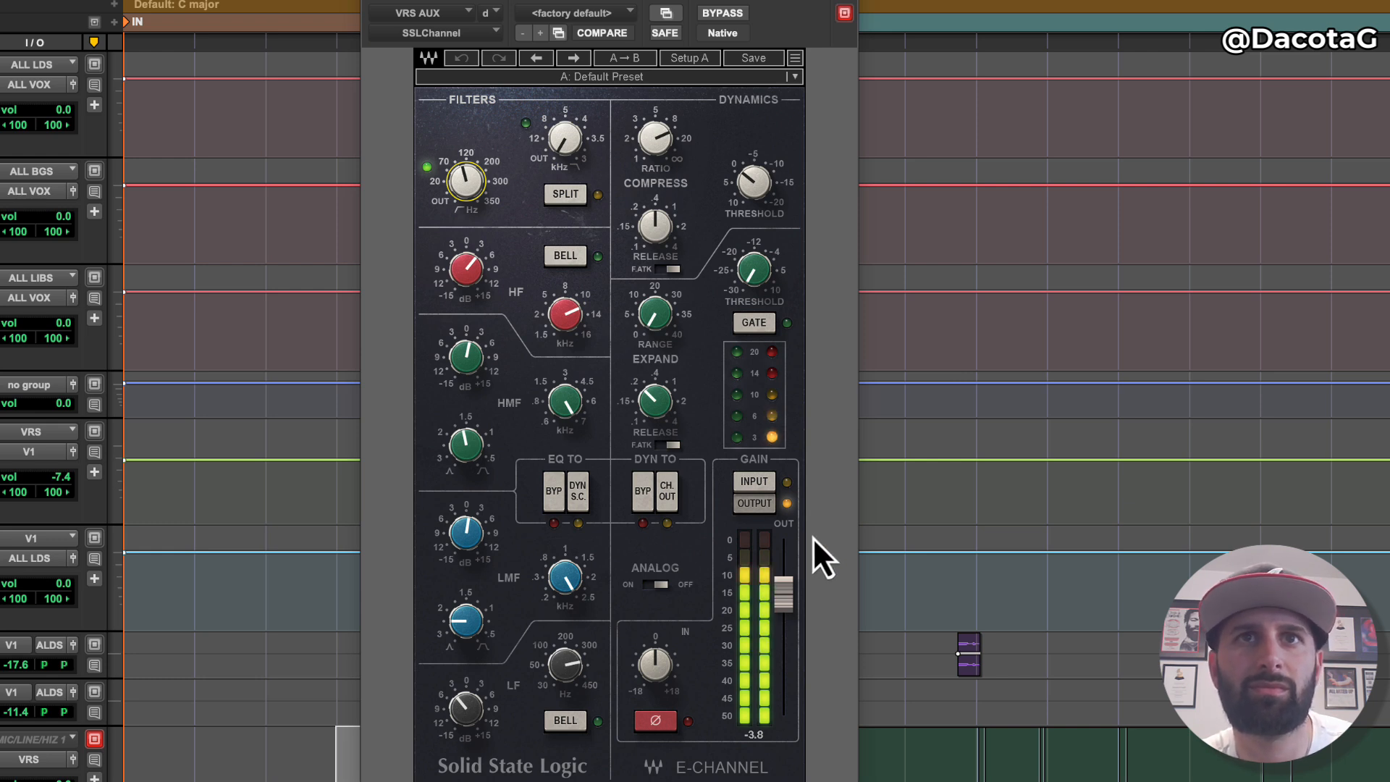
pyautogui.press('space')
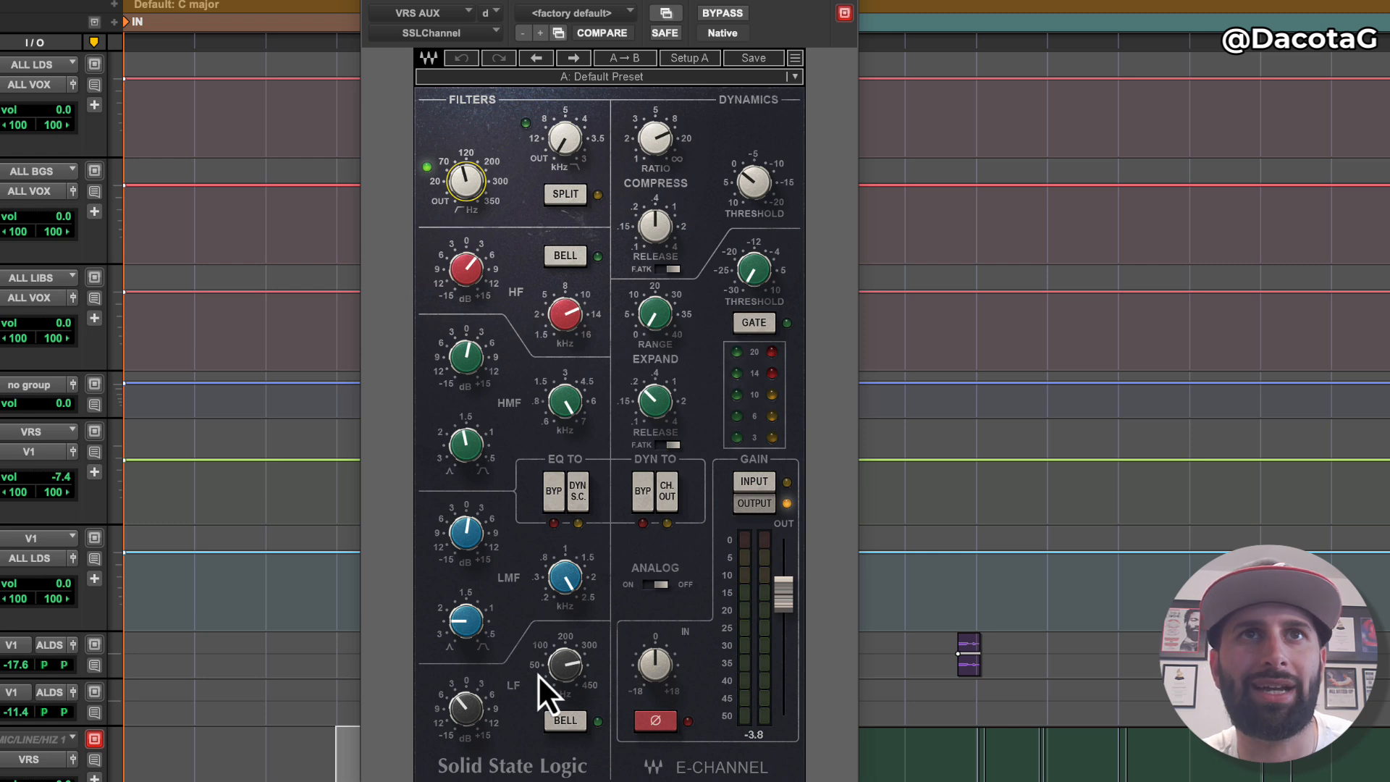
# Step: Examine the SSLChannel's low-frequency gain and frequency settings and its compressor threshold
pyautogui.click(568, 664)
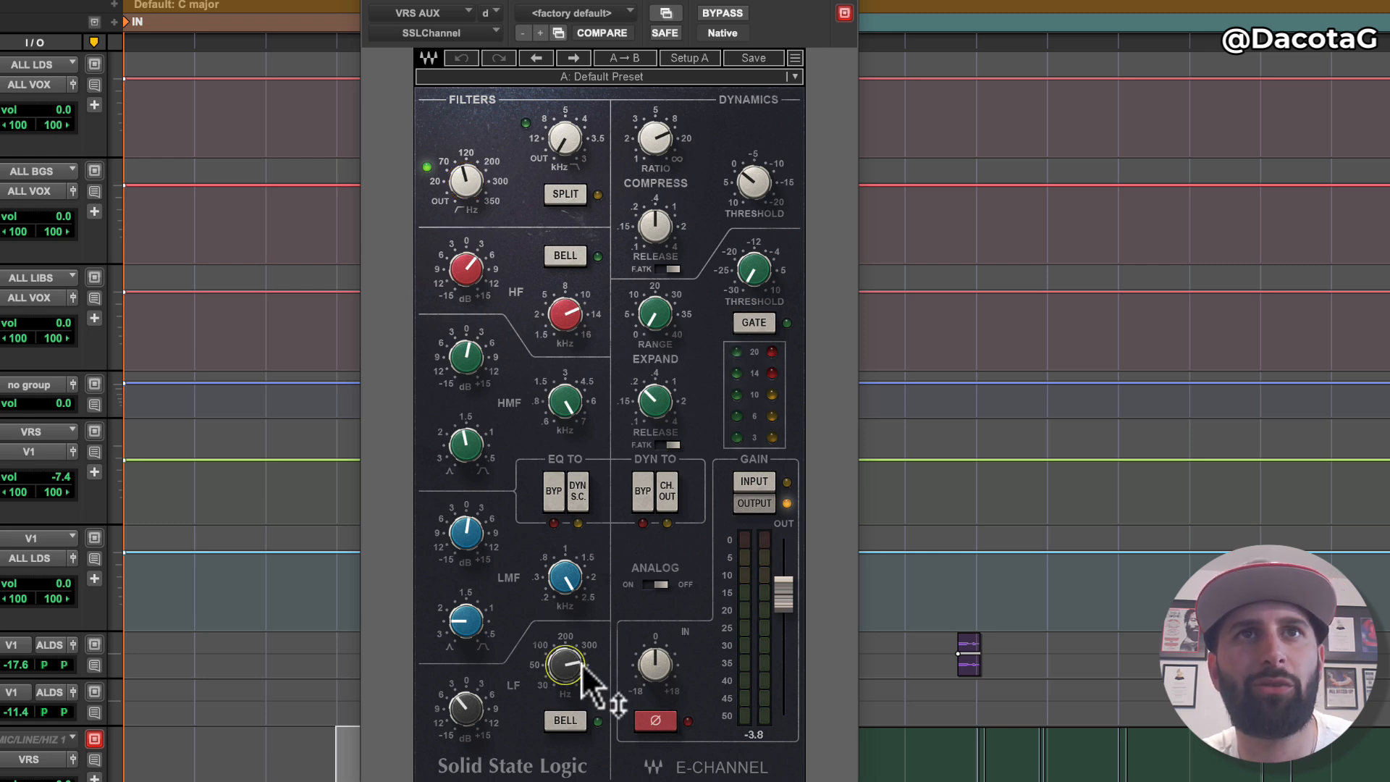
pyautogui.click(466, 713)
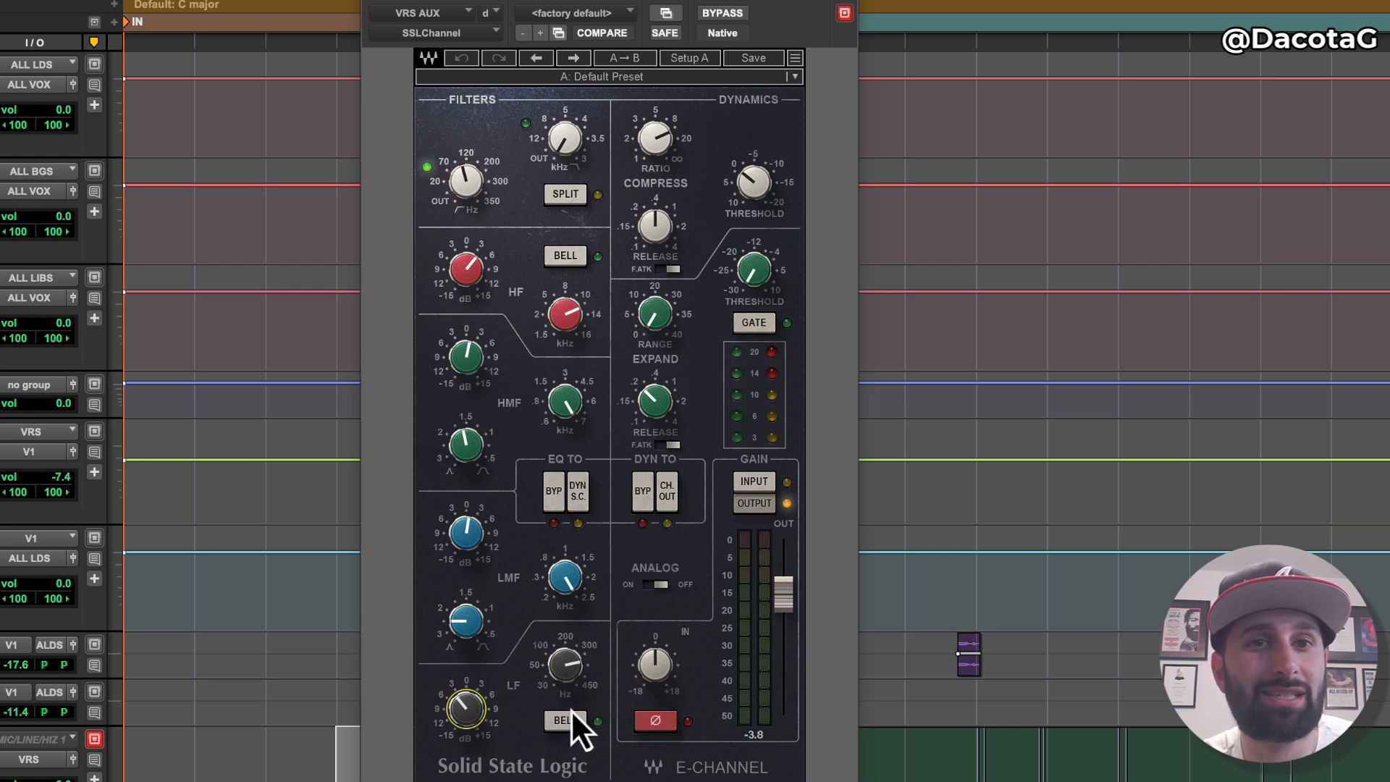
pyautogui.click(564, 675)
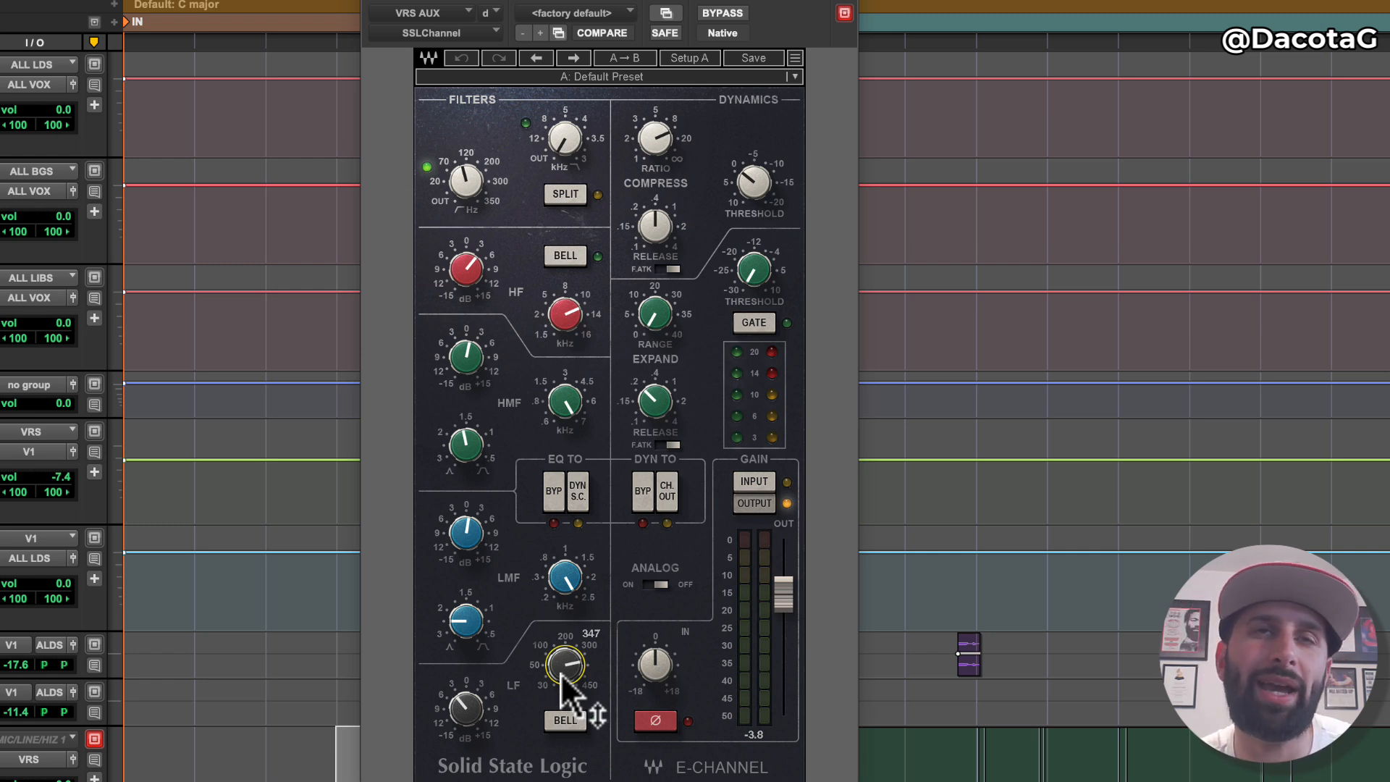
pyautogui.click(475, 706)
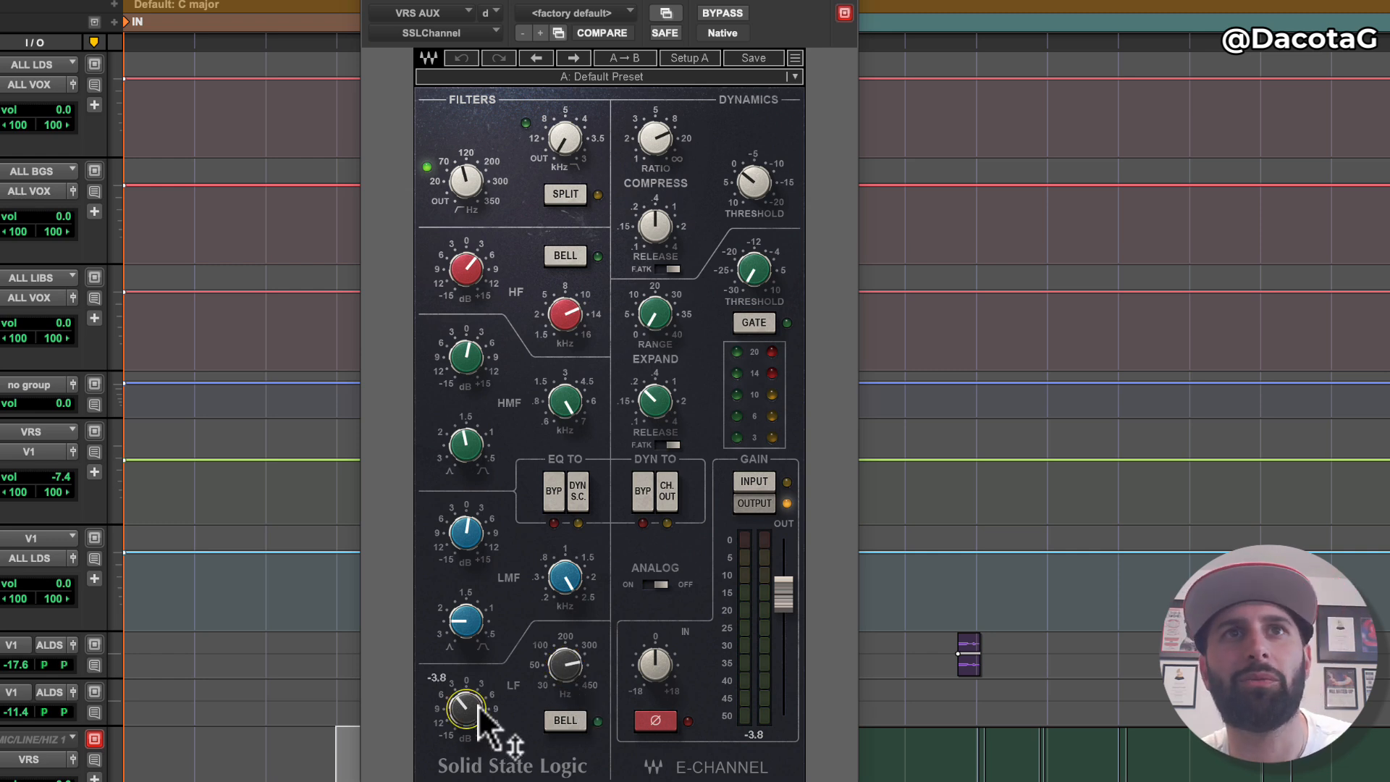
pyautogui.click(766, 184)
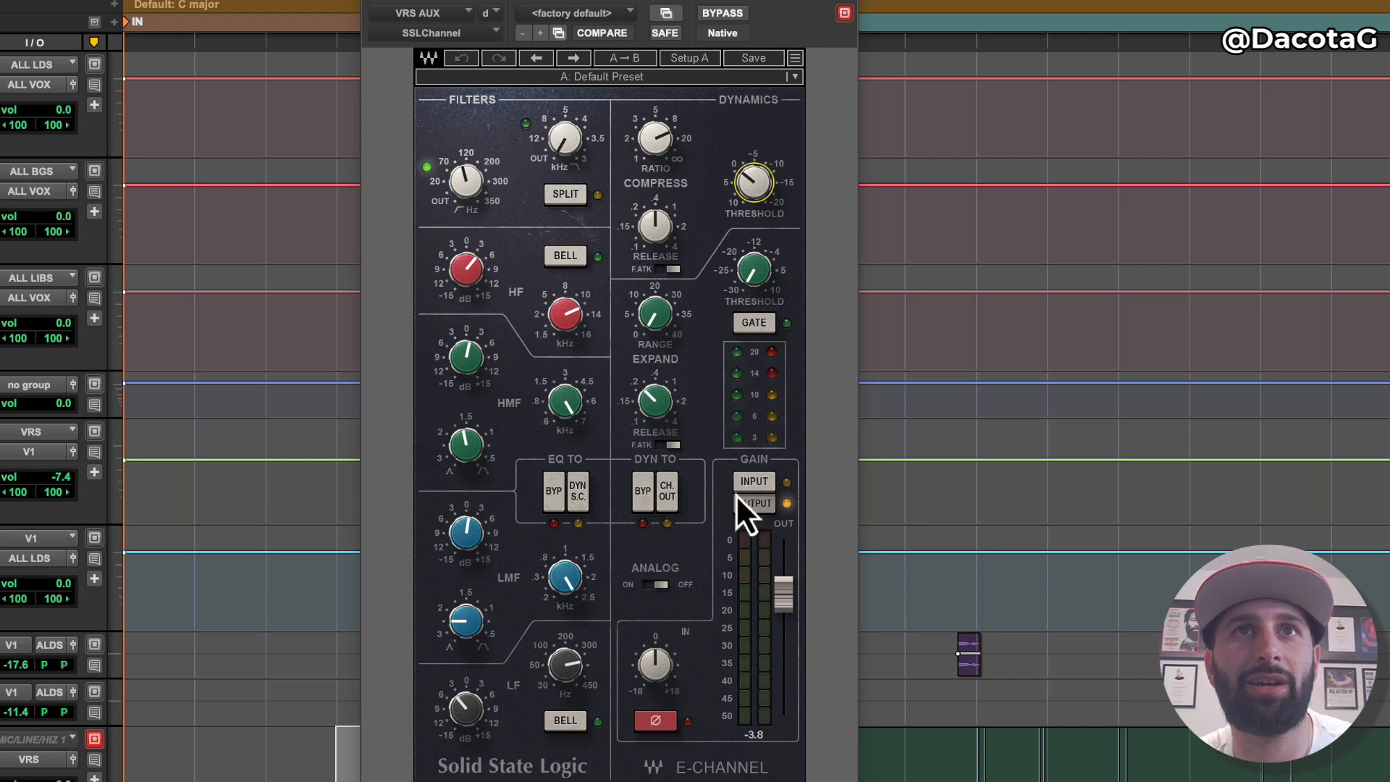
pyautogui.moveTo(755, 190)
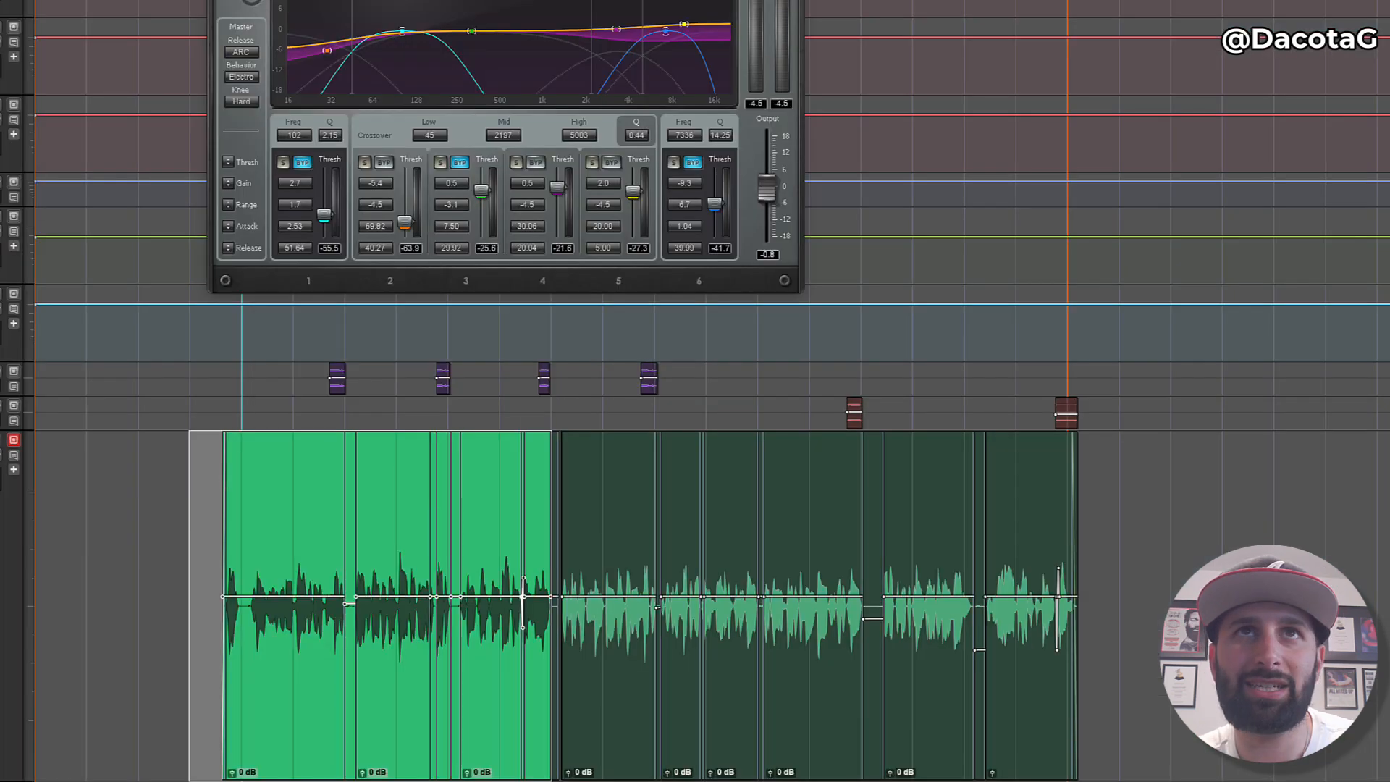
# Step: Reposition the multiband compressor window and examine the DeEsser setting in MannyM TripleD on VRS AUX
pyautogui.moveTo(470, 0); pyautogui.dragTo(442, 11)
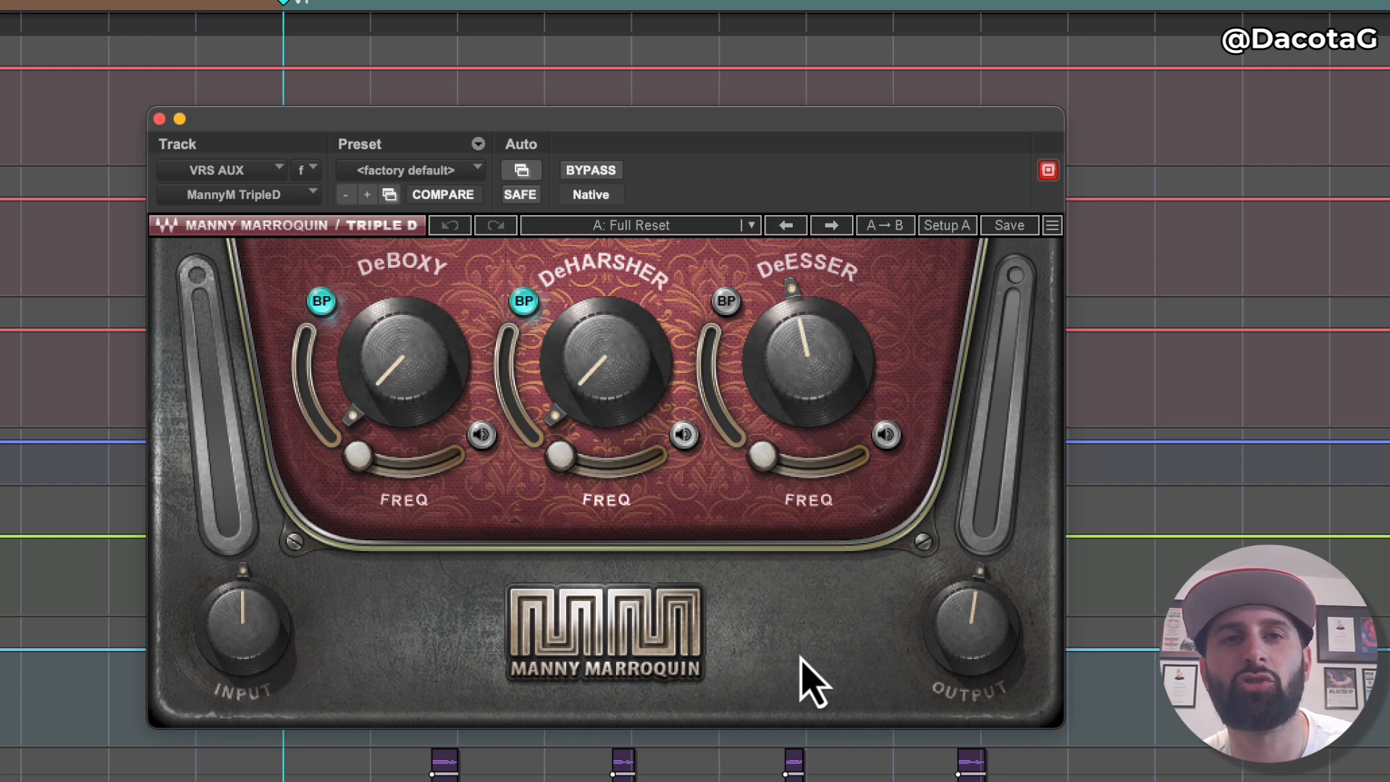
pyautogui.click(779, 400)
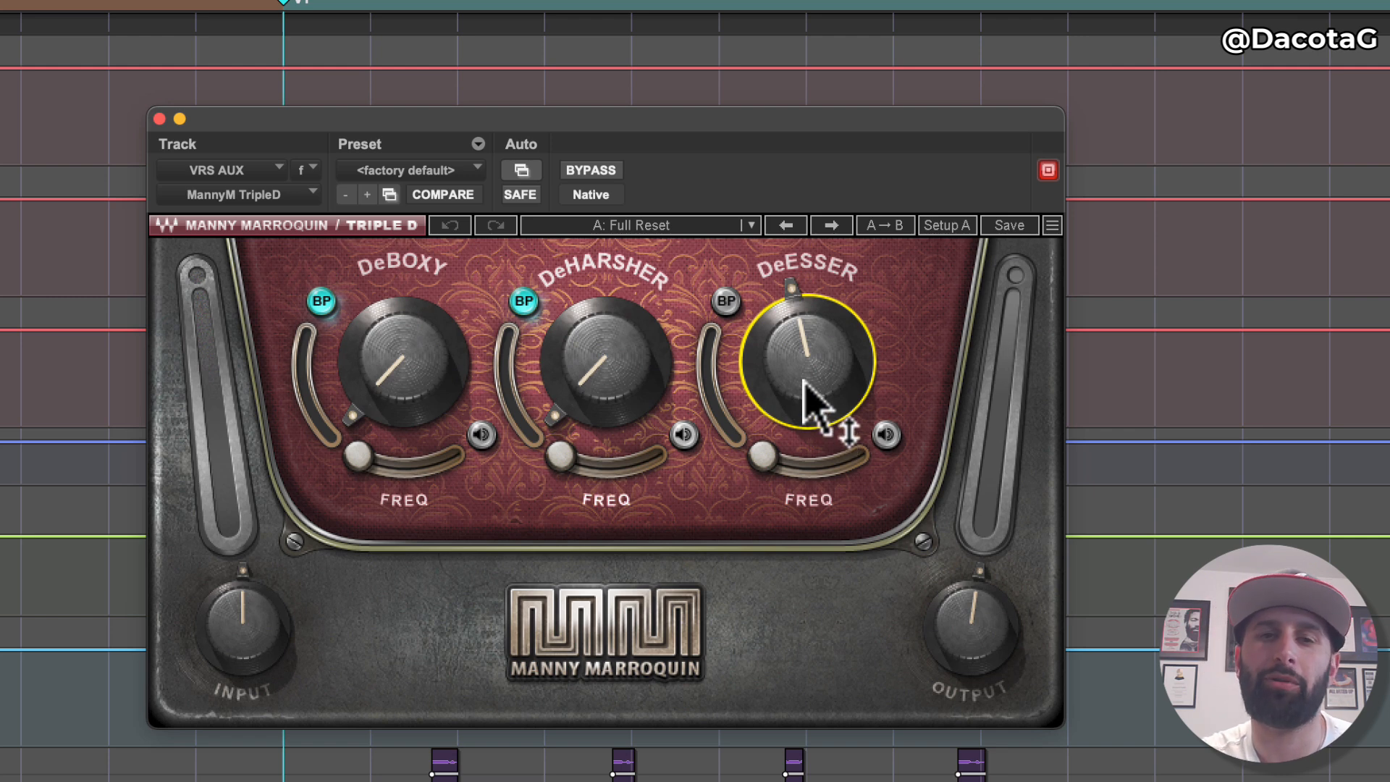
pyautogui.moveTo(810, 372)
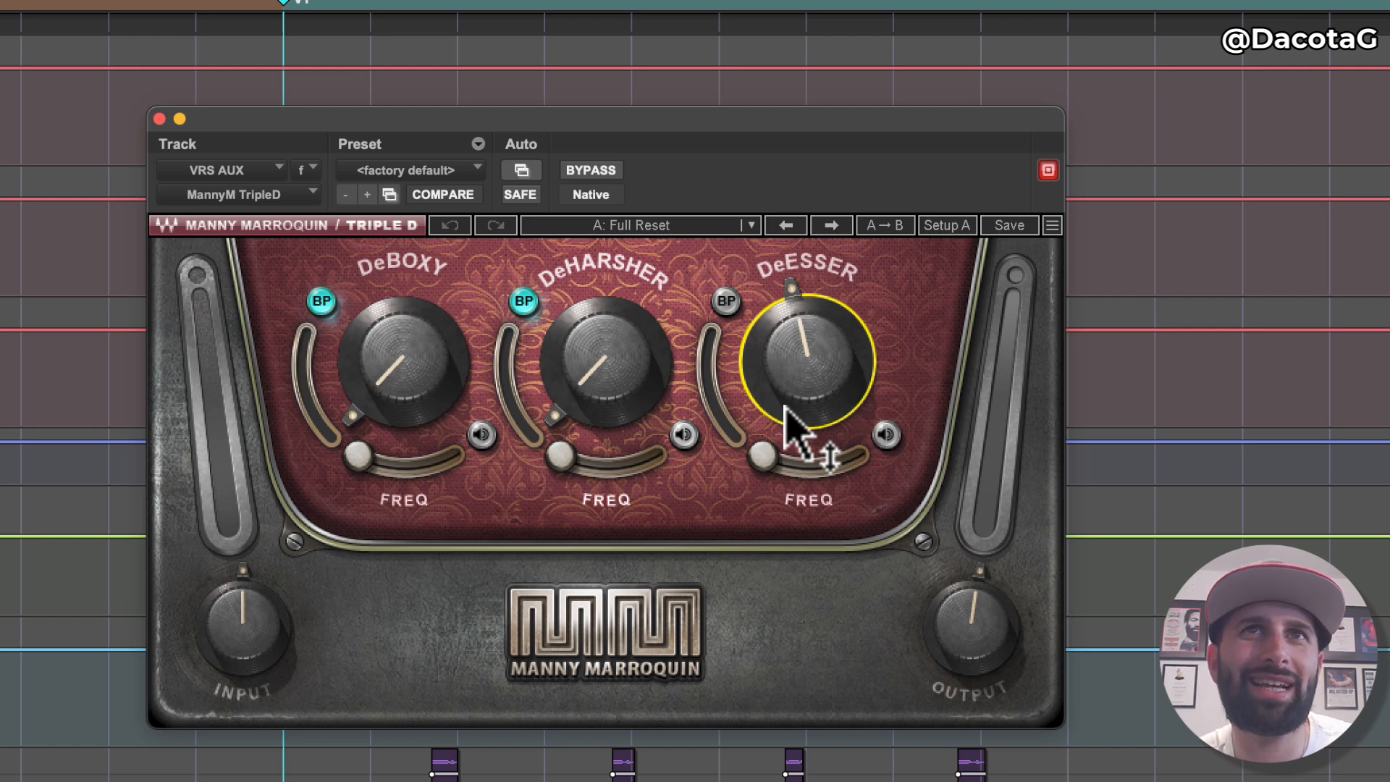
pyautogui.moveTo(860, 348)
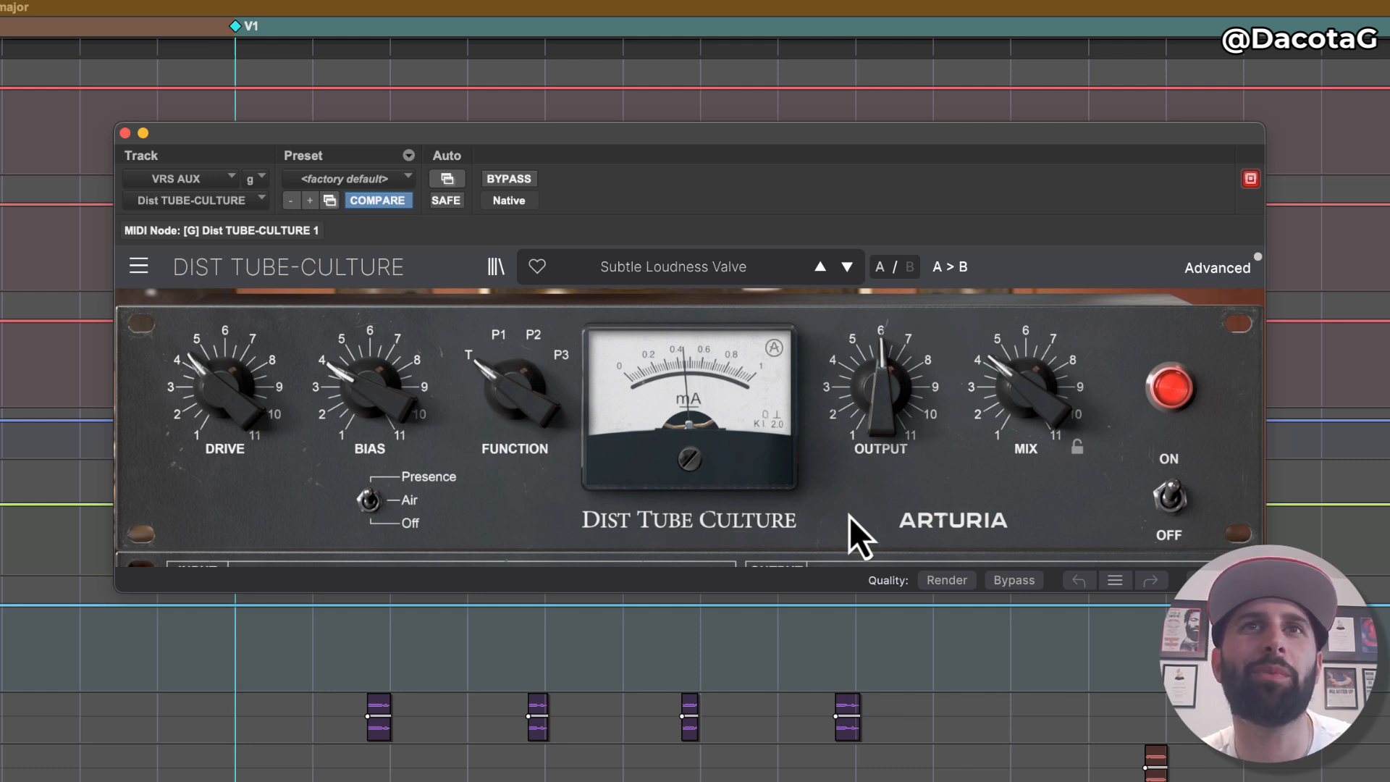
# Step: Review the Dist TUBE-CULTURE mix setting on VRS AUX and audition the selected vocal through it
pyautogui.moveTo(1026, 393)
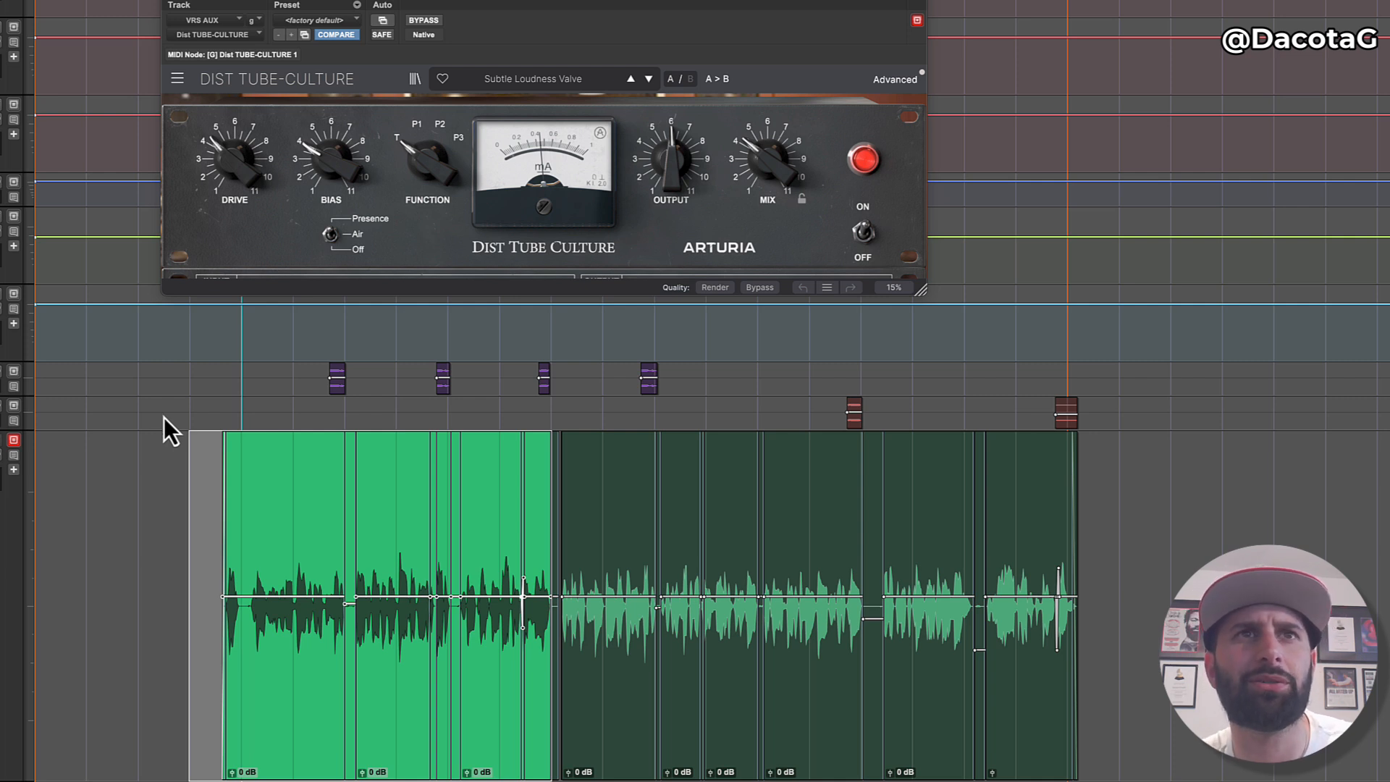
pyautogui.press('space')
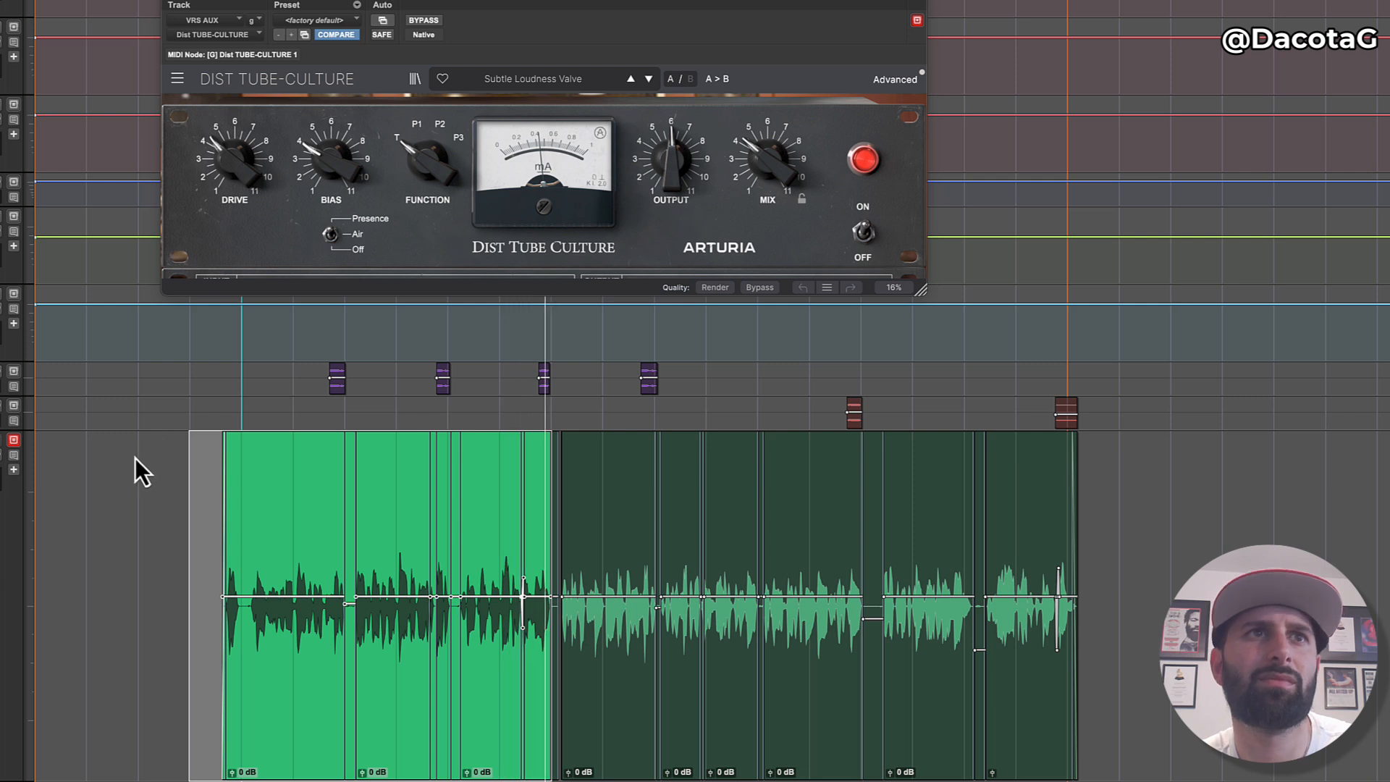
pyautogui.press('p')
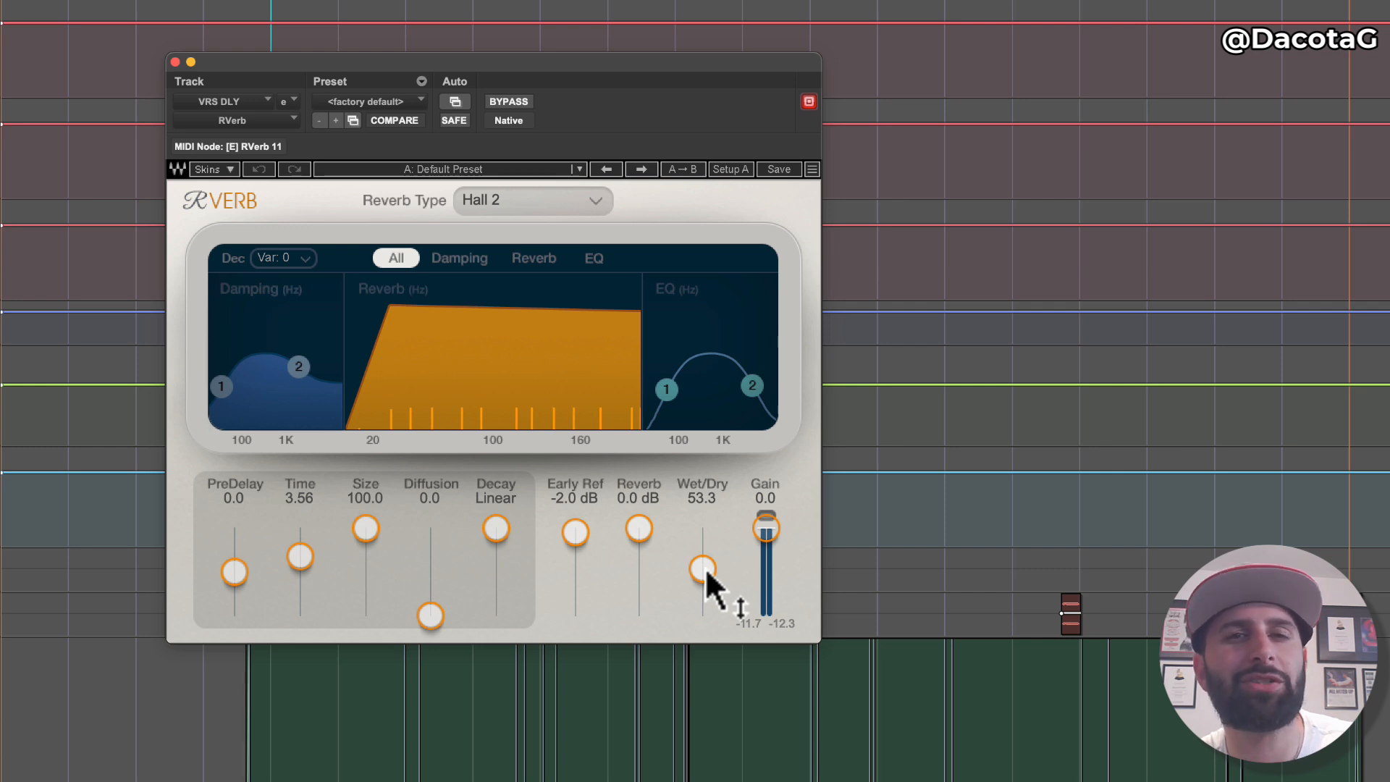
# Step: Close RVerb on VRS DLY, audition the selected purple clips above the green vocal, and single out the first purple clip
pyautogui.click(175, 64)
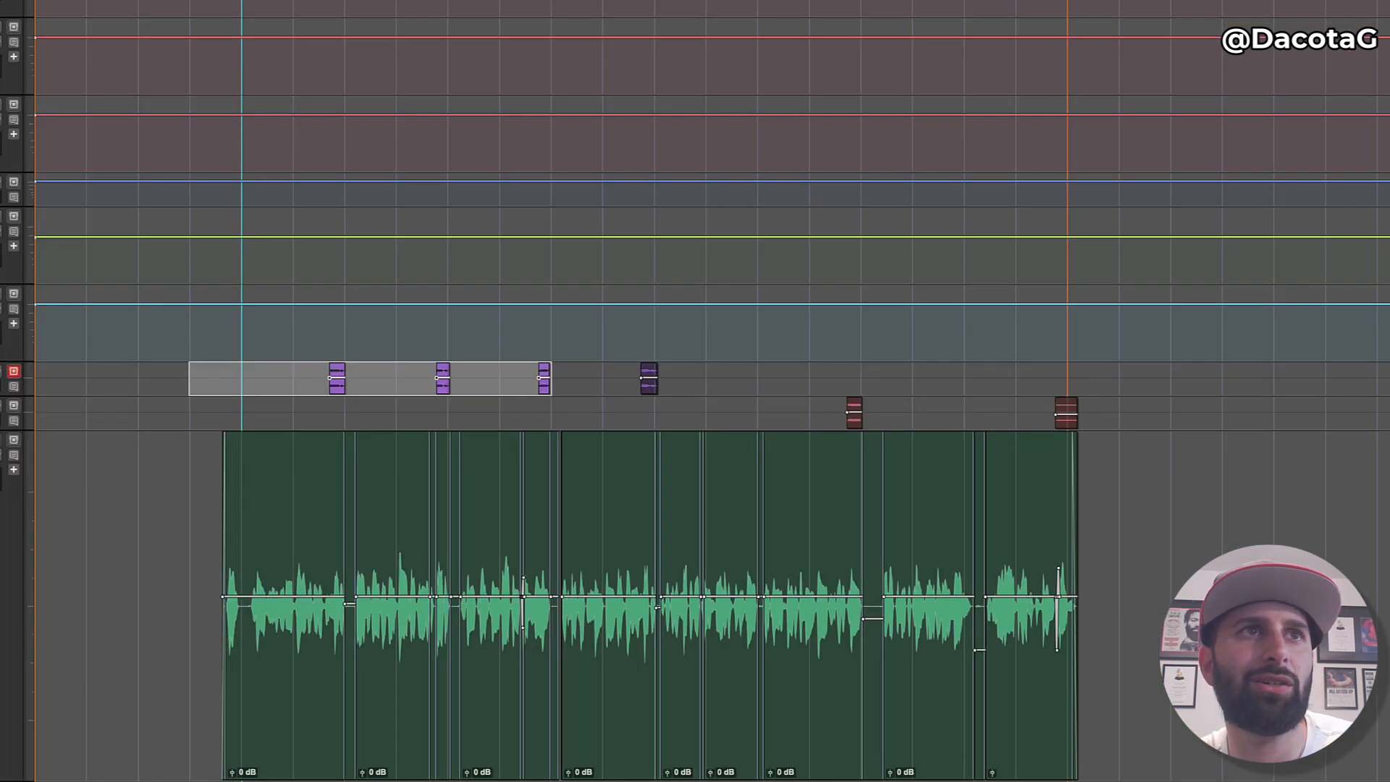
pyautogui.press('space')
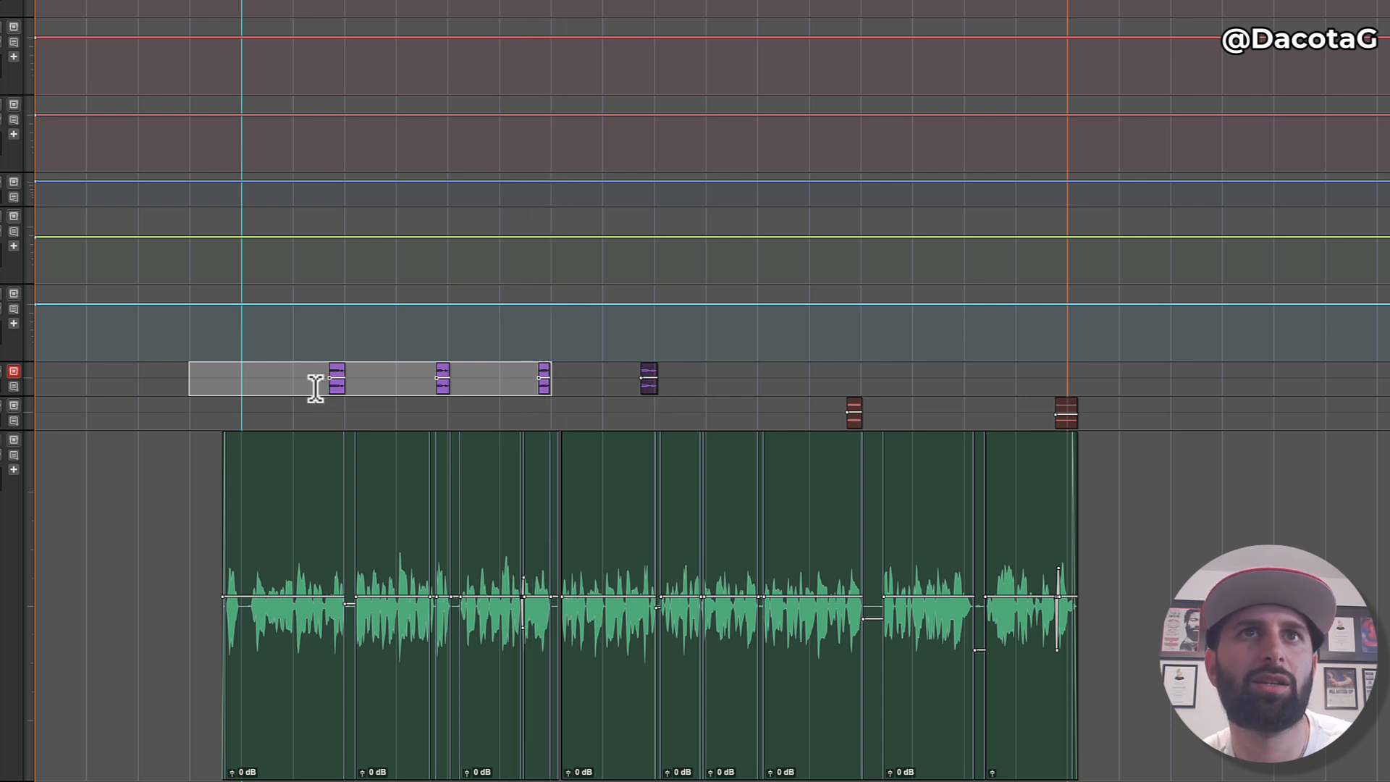
pyautogui.moveTo(296, 385); pyautogui.dragTo(399, 384)
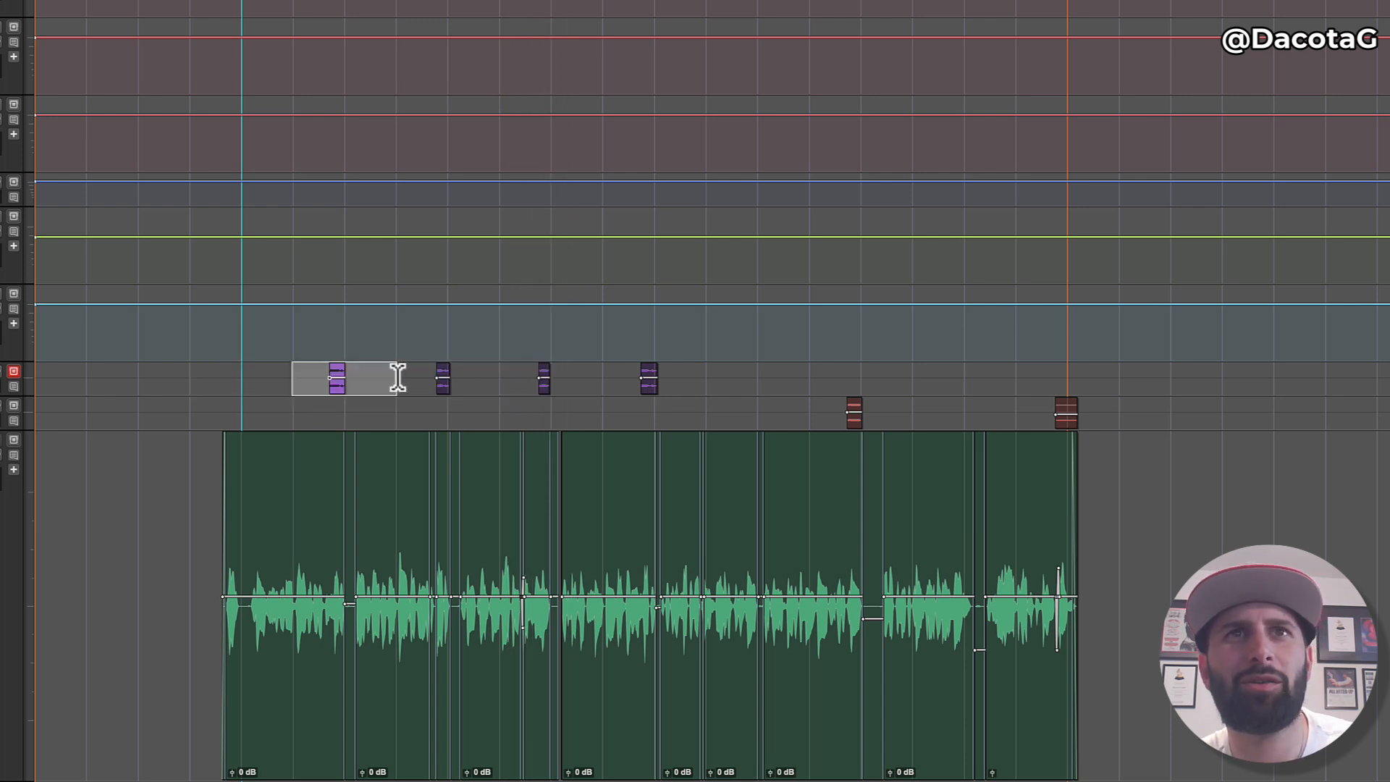
pyautogui.click(298, 382)
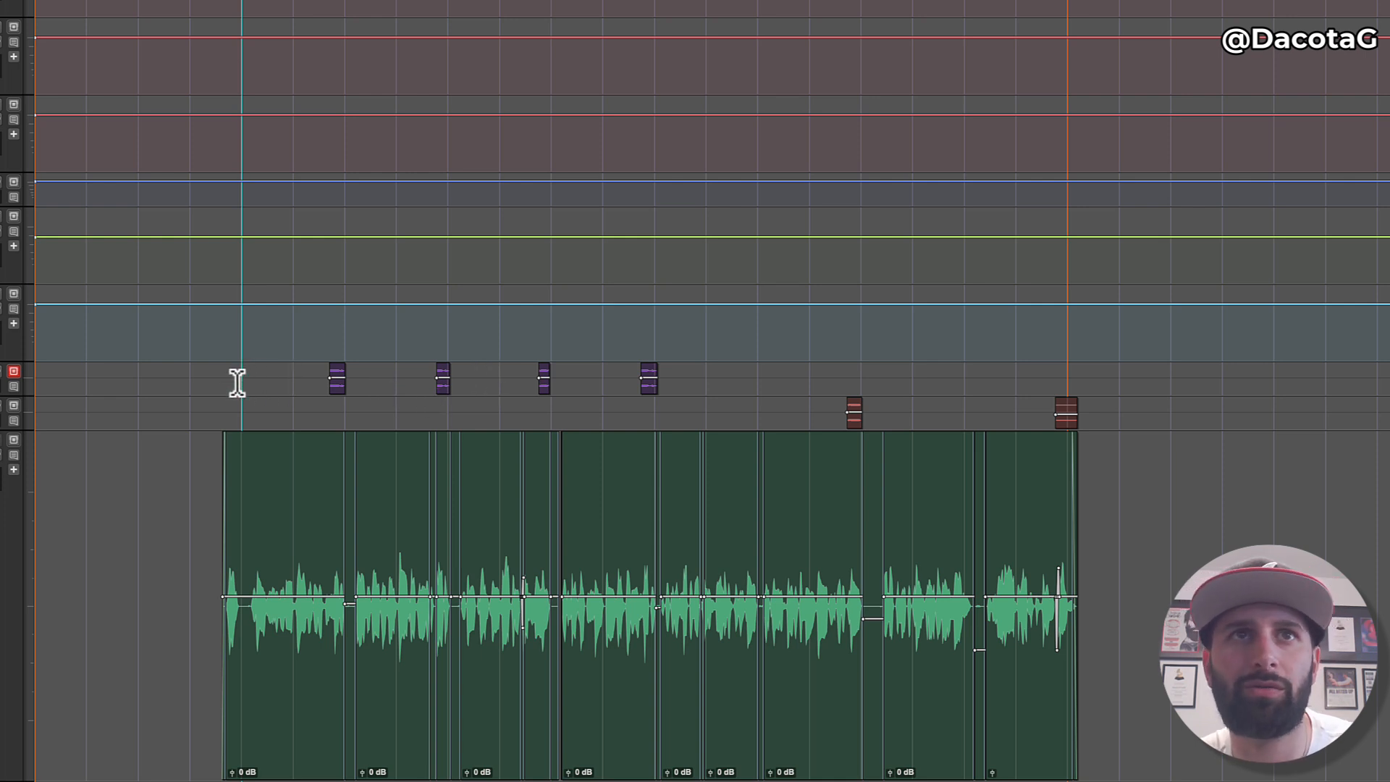
# Step: Select the range spanning all purple and red clips on the two tracks above the green vocal, audition it, and clear the selection
pyautogui.moveTo(188, 382); pyautogui.dragTo(1067, 412)
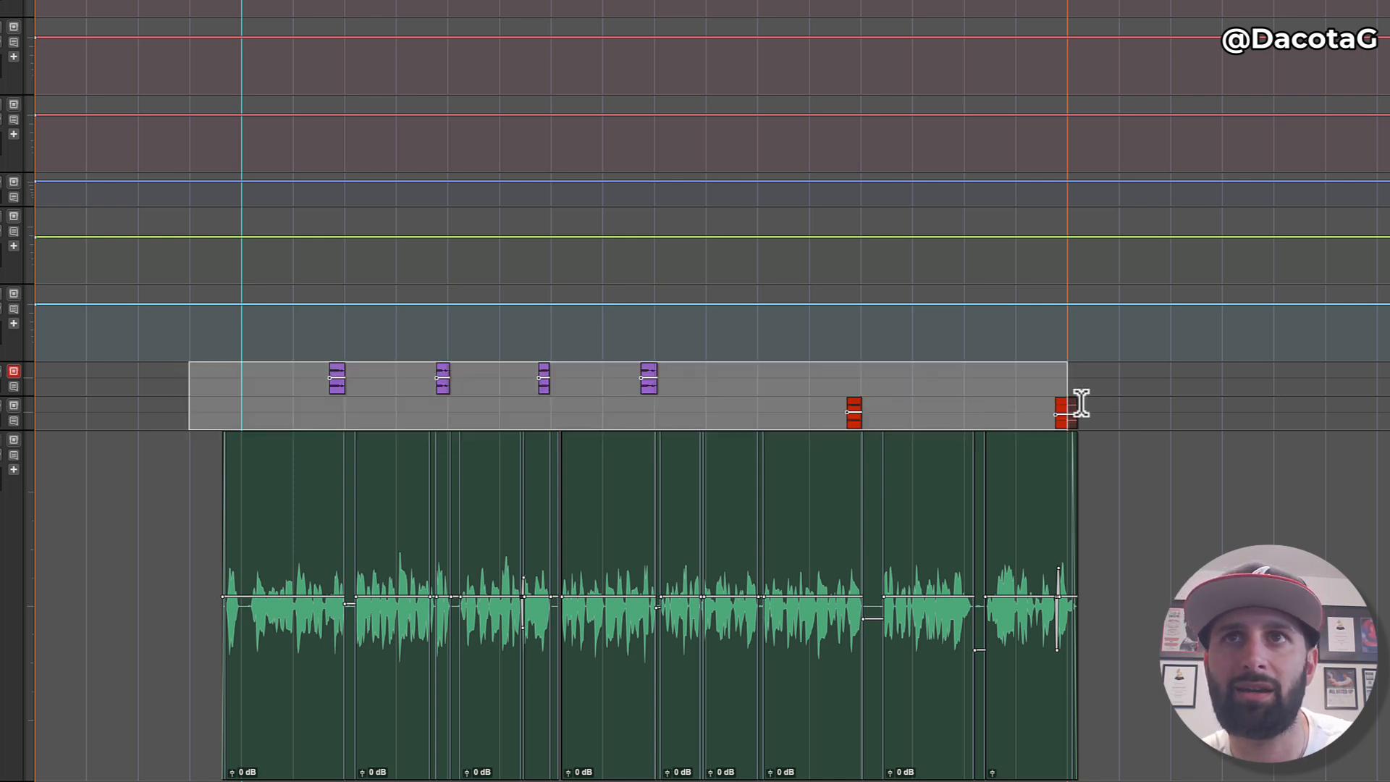
pyautogui.moveTo(1078, 403); pyautogui.dragTo(1119, 407)
pyautogui.press('space')
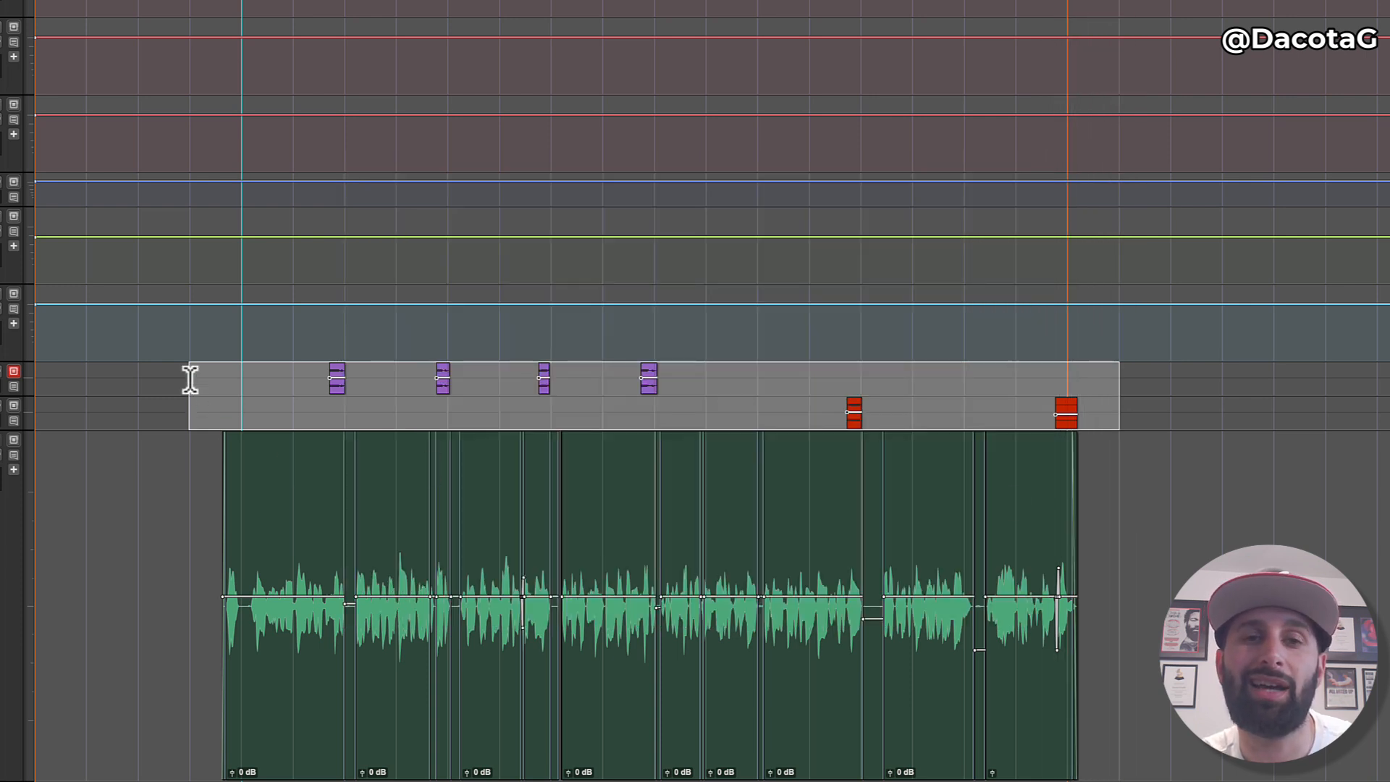
pyautogui.click(188, 377)
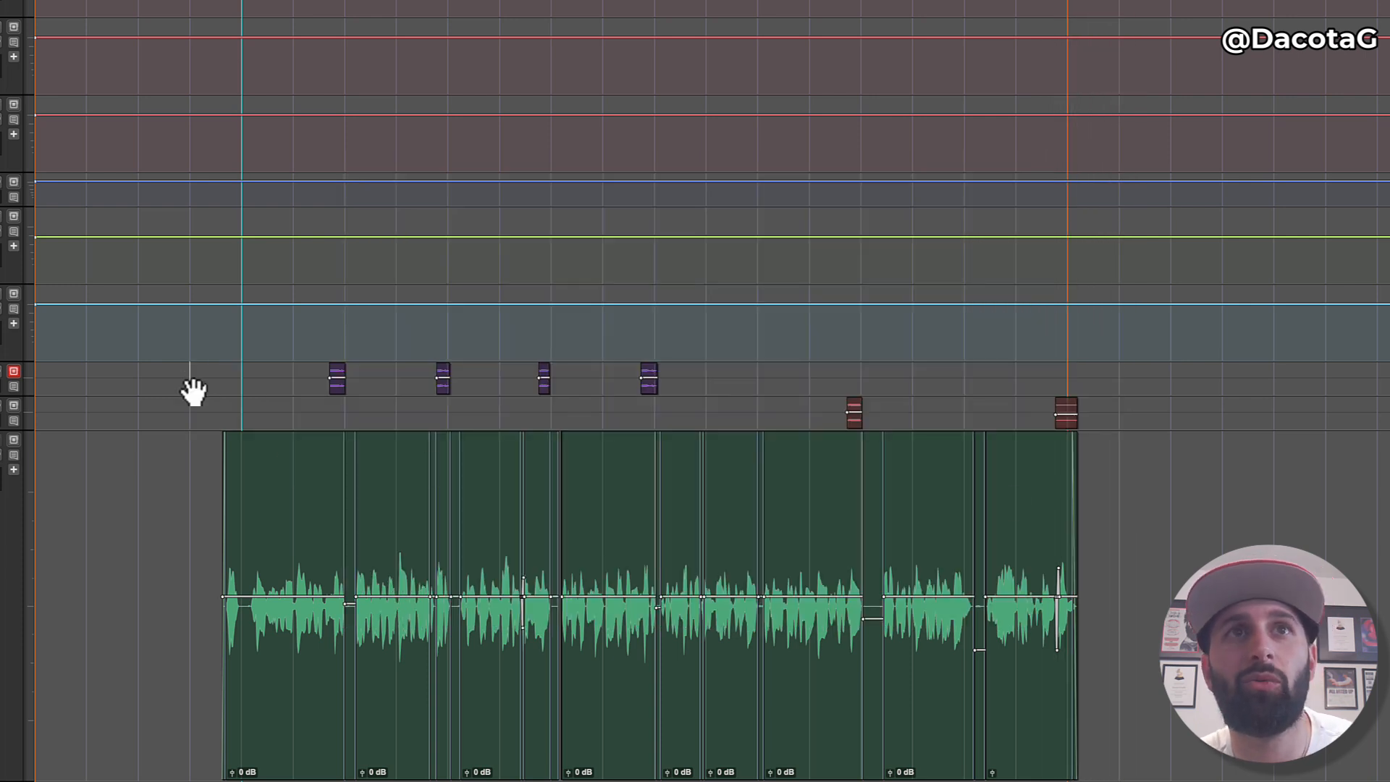